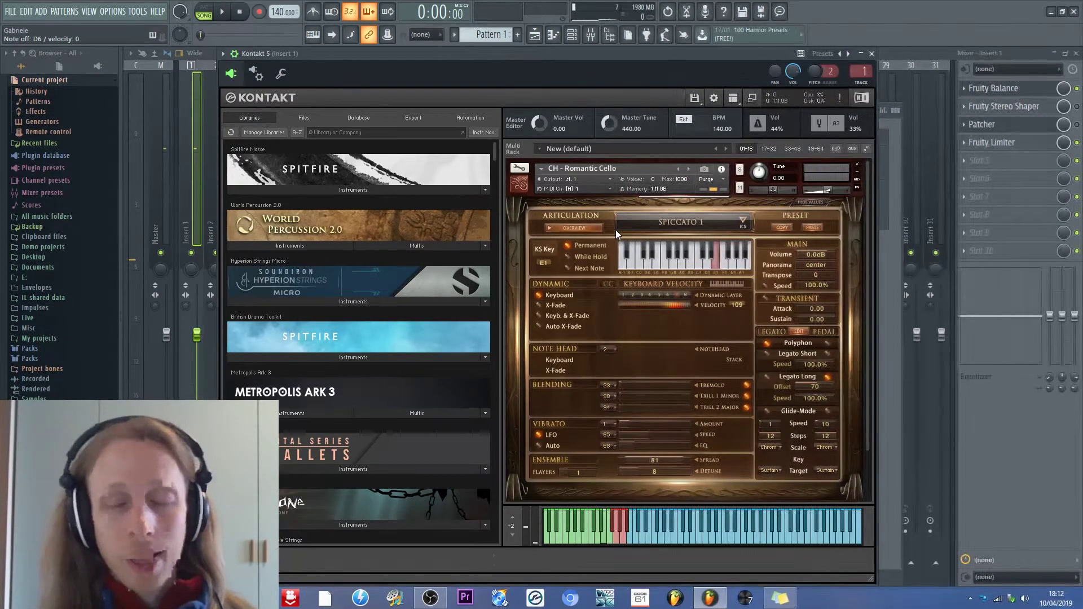
Step: Open Fruity Balance on Insert 1, try its balance at 100% and about 61% left, and reset it to centre
left_click(997, 93)
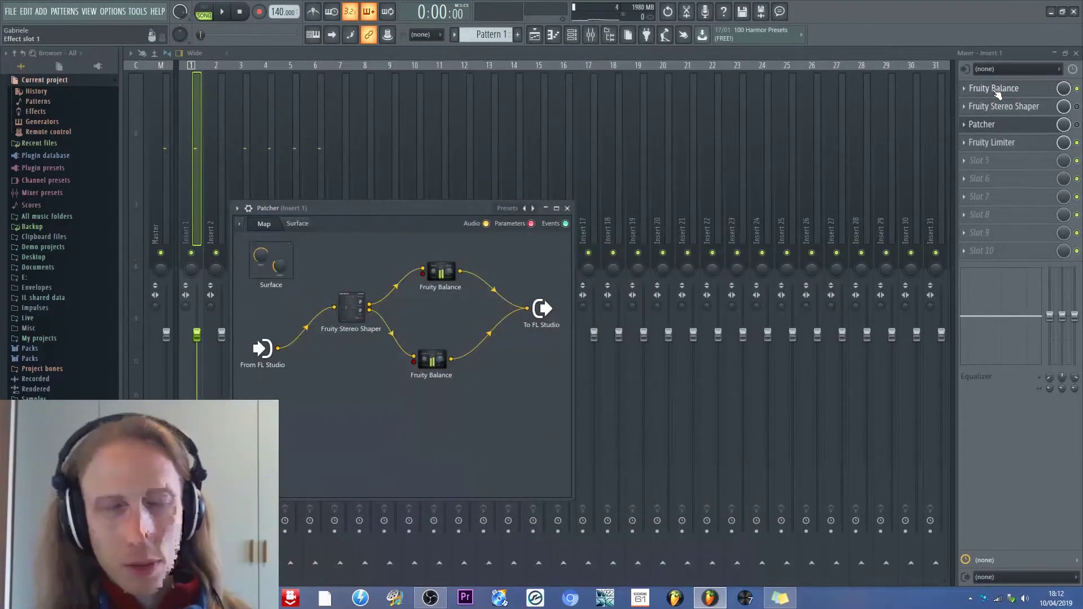
left_click(997, 90)
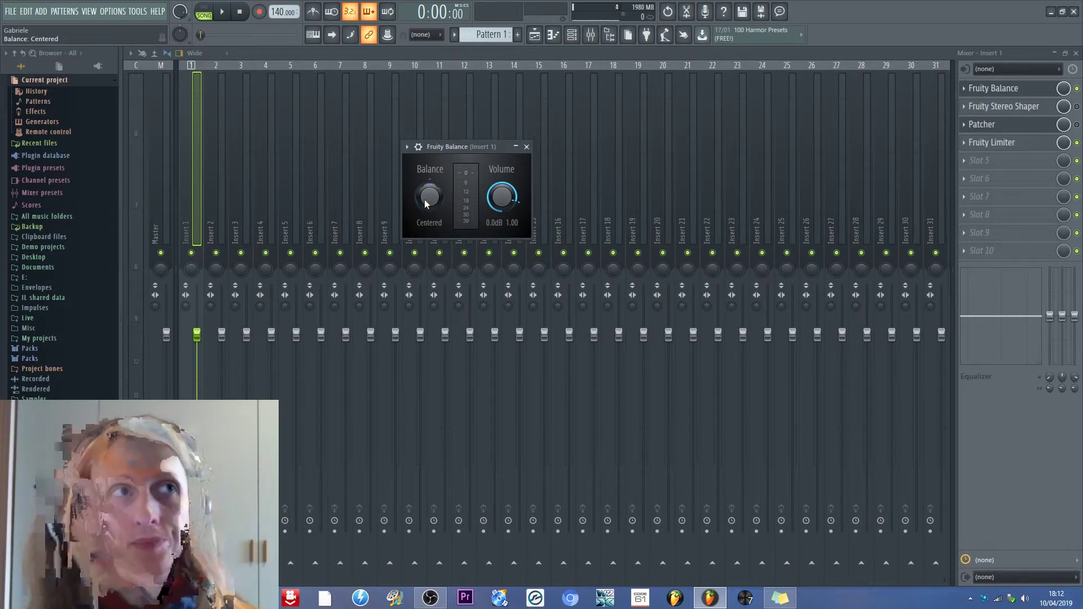
left_click_drag(424, 199, 428, 202)
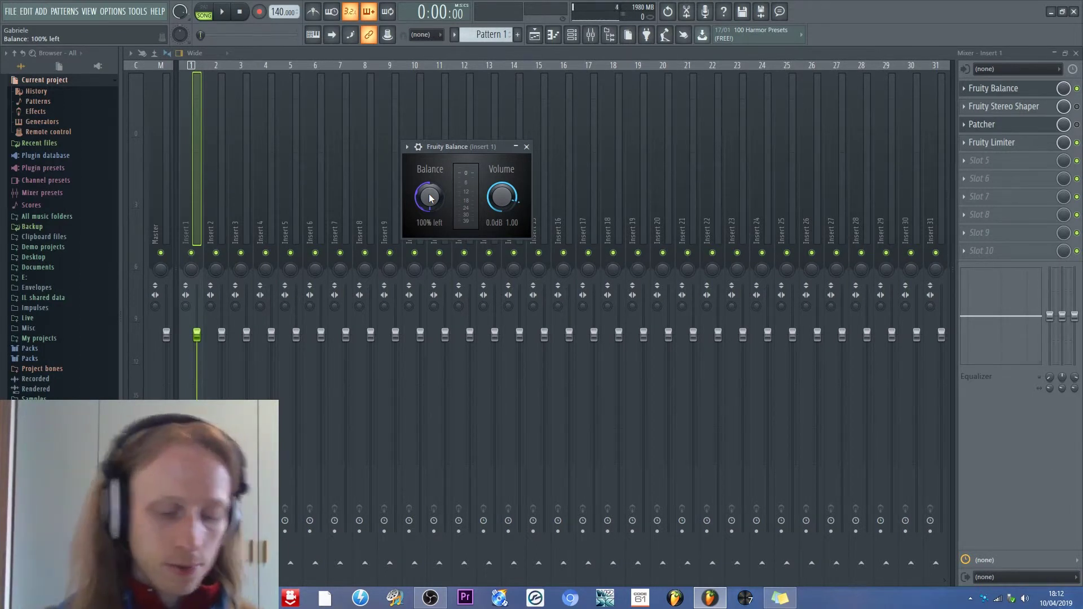
left_click(443, 195, "alt")
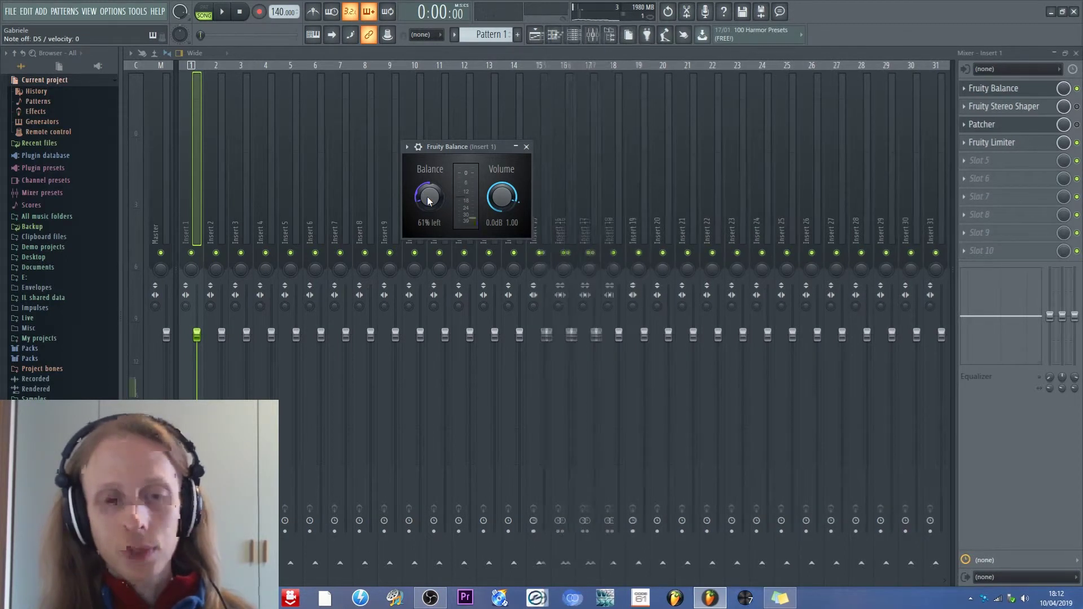
scroll(429, 201, "down", 4)
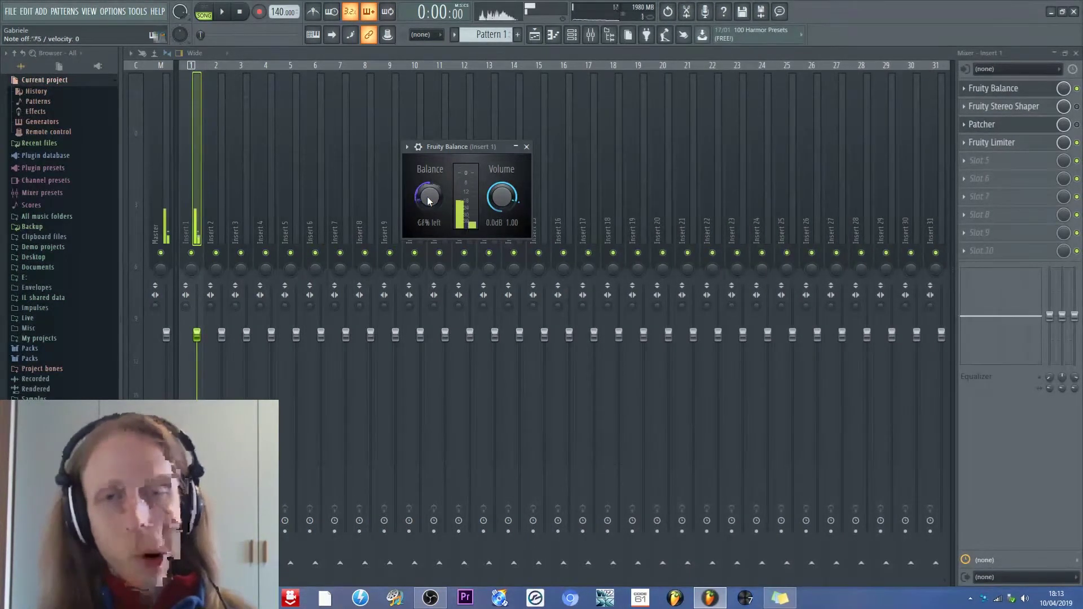
left_click(428, 198, "alt")
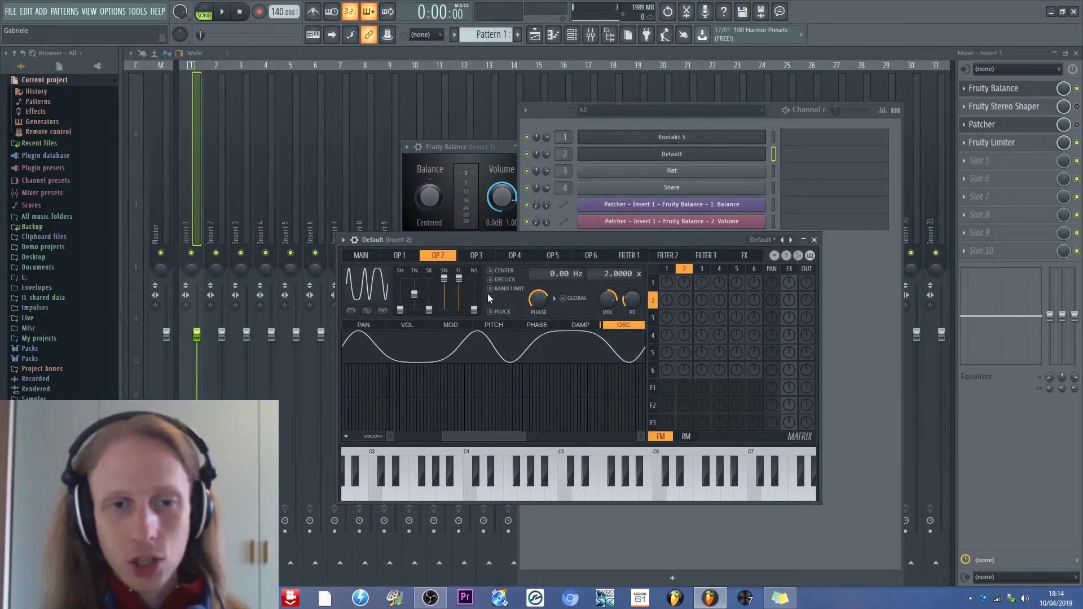
Step: Reshape the waveforms of operators 2 and 1 in the Default synth, setting operator 1's skew to 73%
left_click(417, 257)
left_click(449, 256)
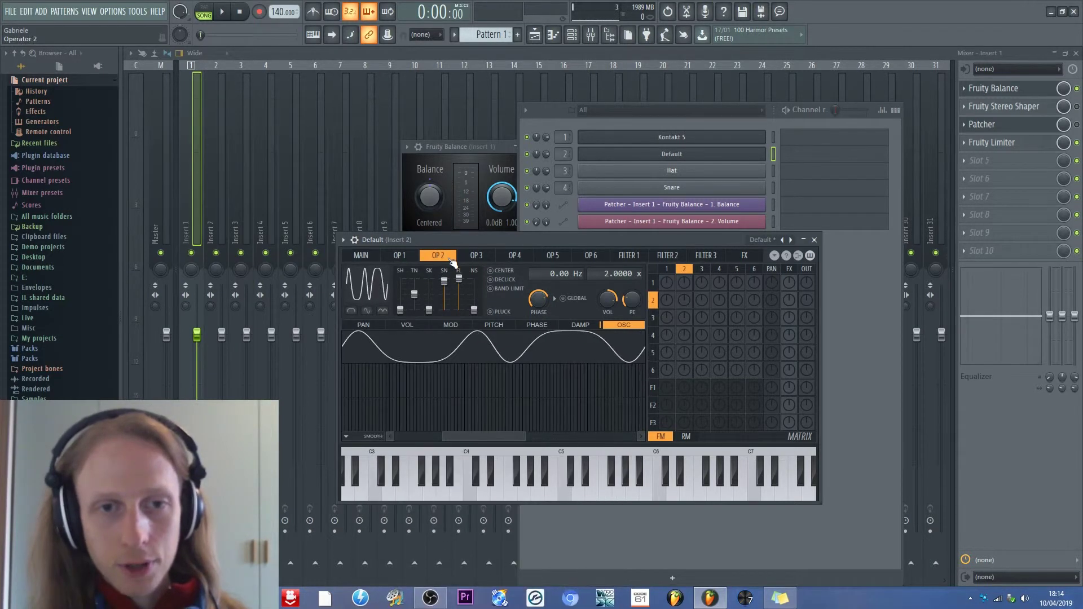
mouse_move(806, 300)
left_mouse_down()
mouse_move(807, 265)
mouse_move(808, 318)
left_mouse_up()
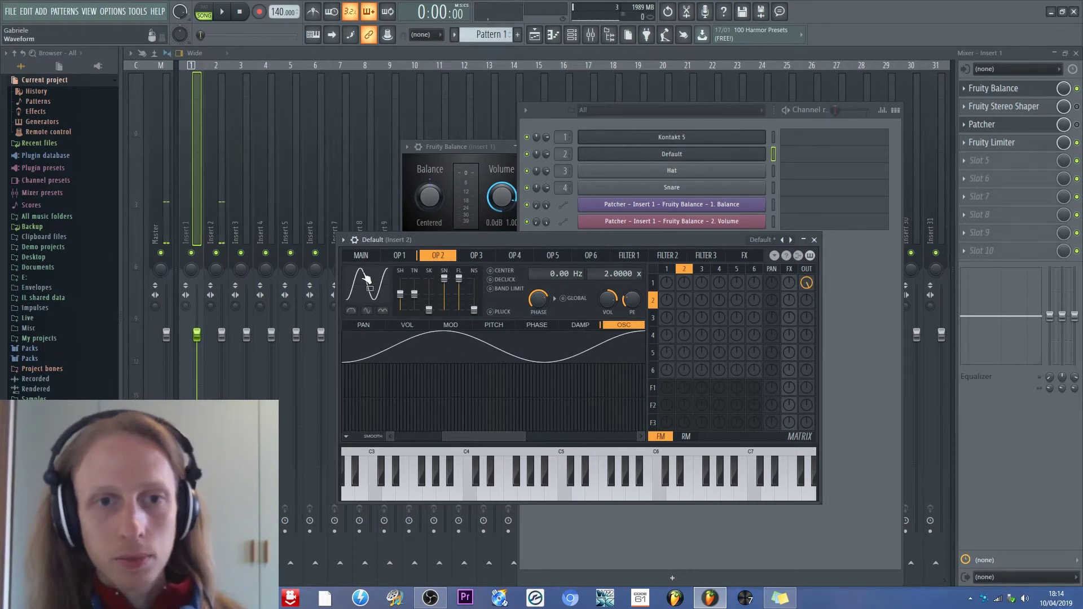
left_click(395, 257)
left_click_drag(444, 306, 428, 286)
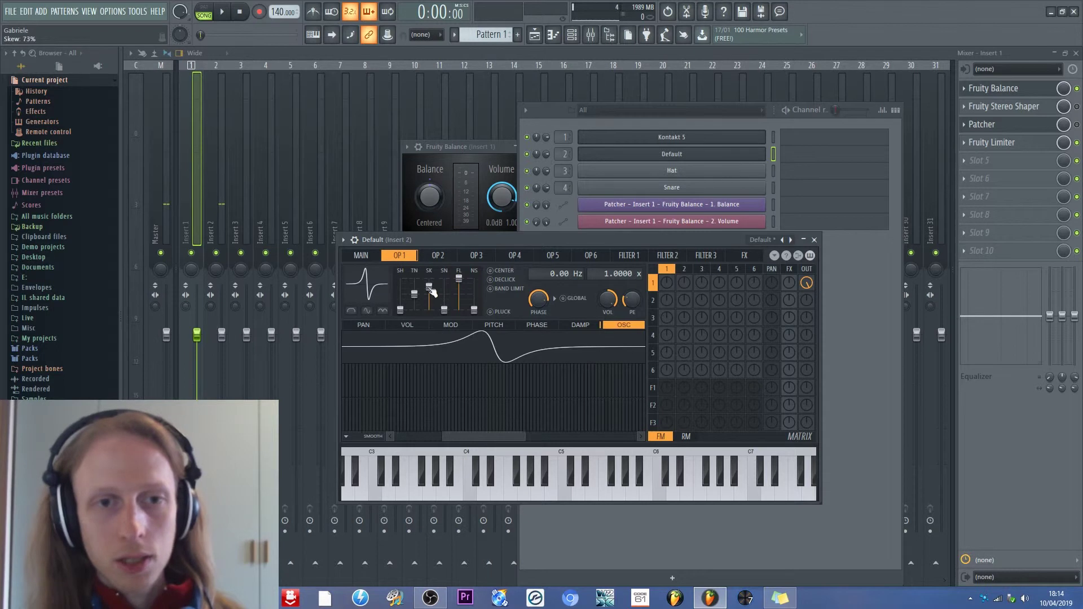
Step: Adjust the output levels of operators 1 and 2 in the synth's matrix to blend the two waveforms
left_click_drag(807, 300, 806, 285)
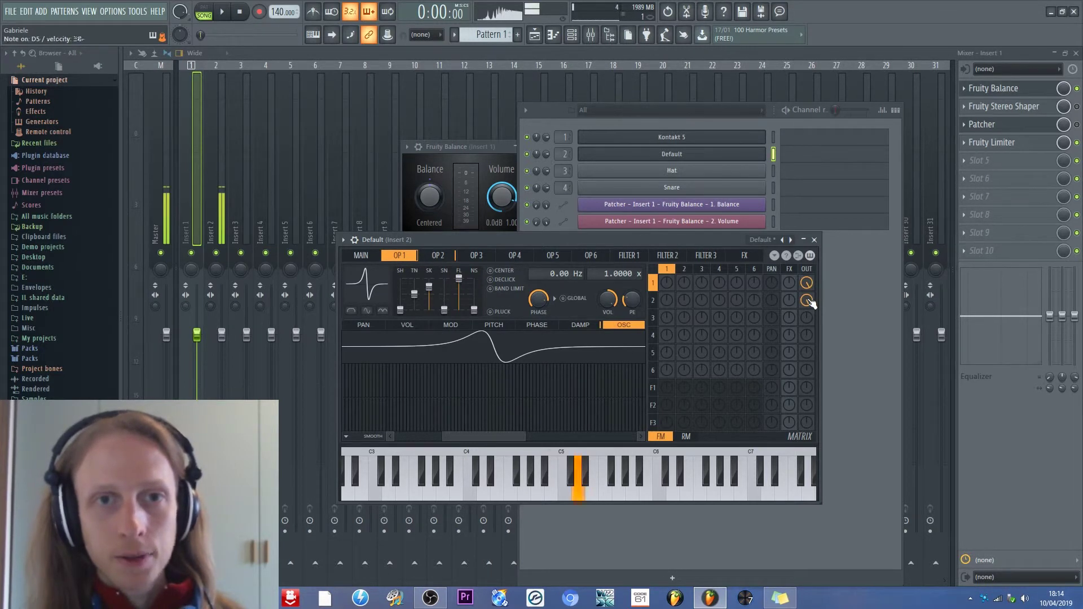
left_click_drag(809, 299, 814, 310)
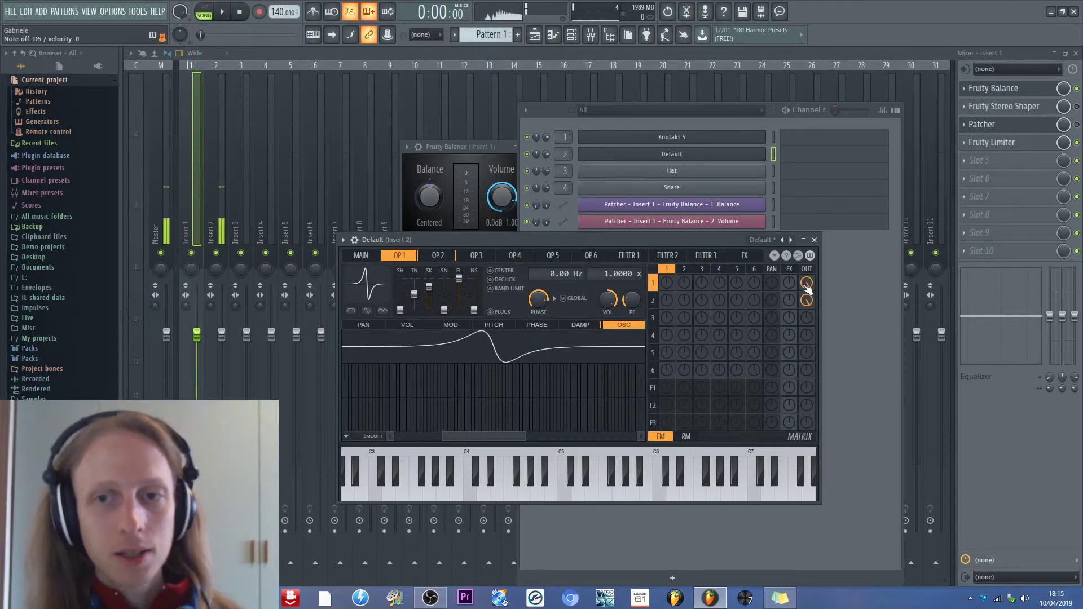
left_click_drag(809, 288, 806, 283)
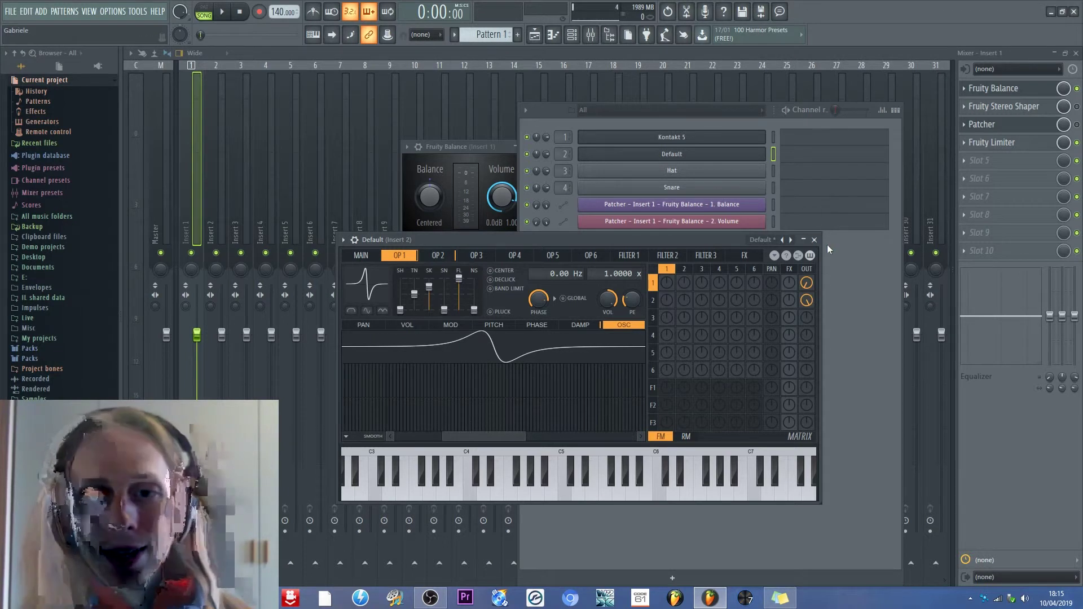
Step: Bypass Fruity Balance on Insert 1, and enable and open Fruity Stereo Shaper
left_click(448, 147)
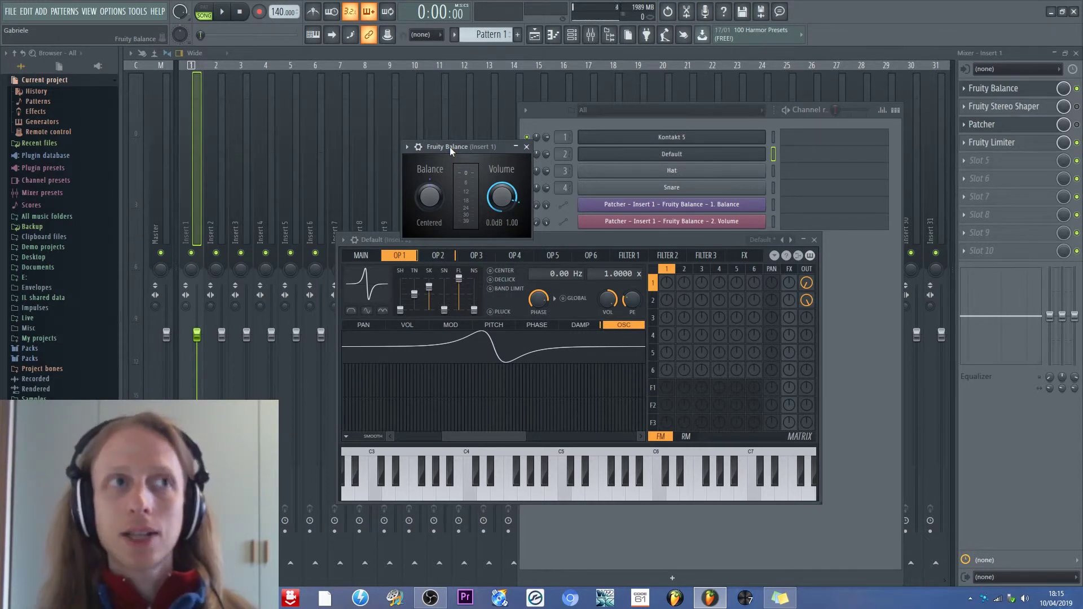
left_click_drag(448, 147, 486, 134)
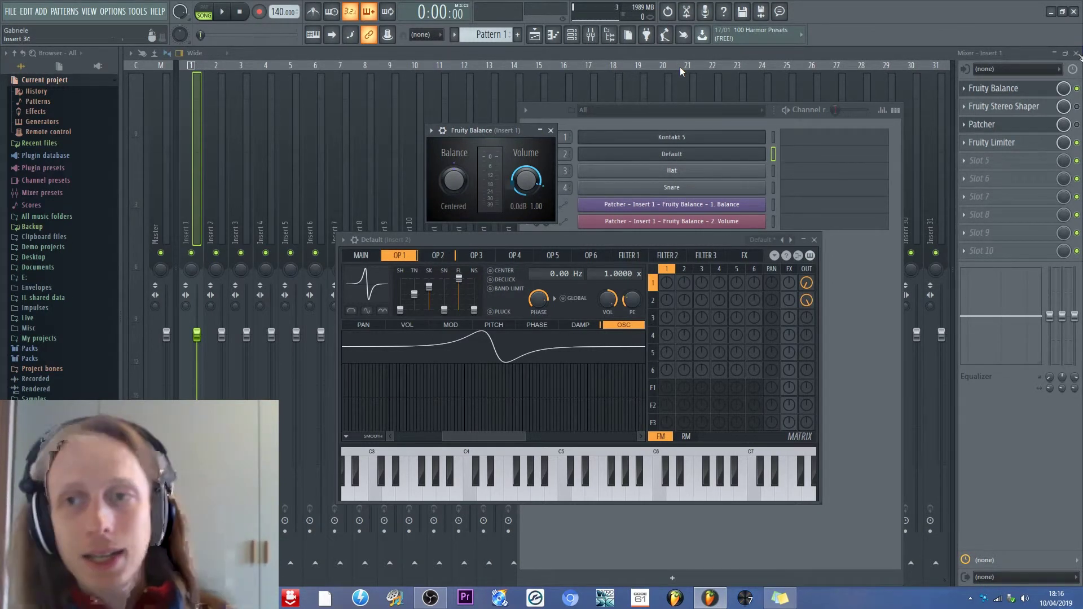
left_click(1068, 107)
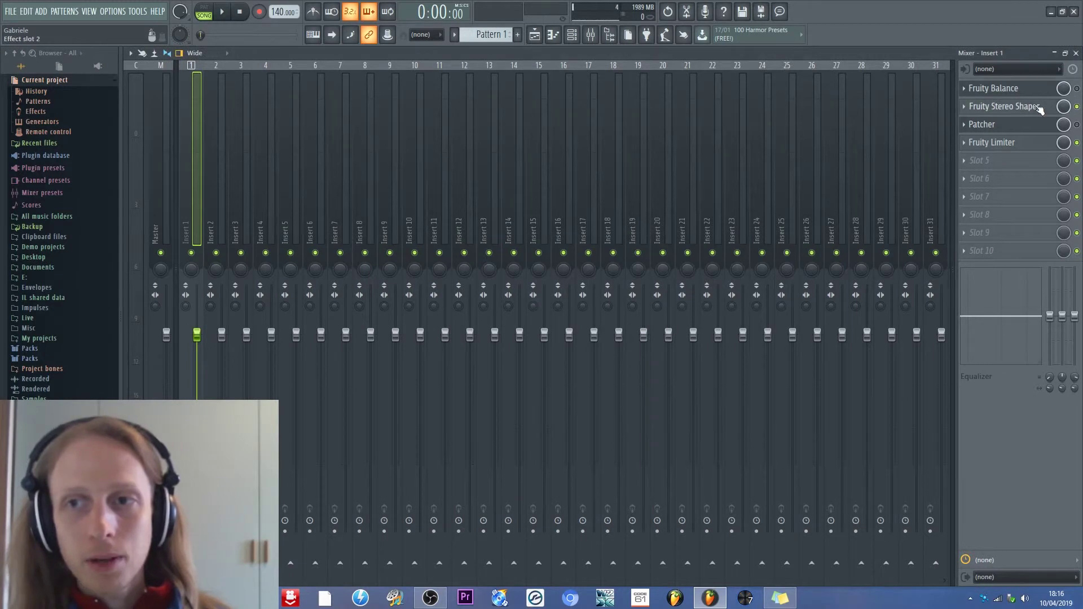
left_click(1035, 108)
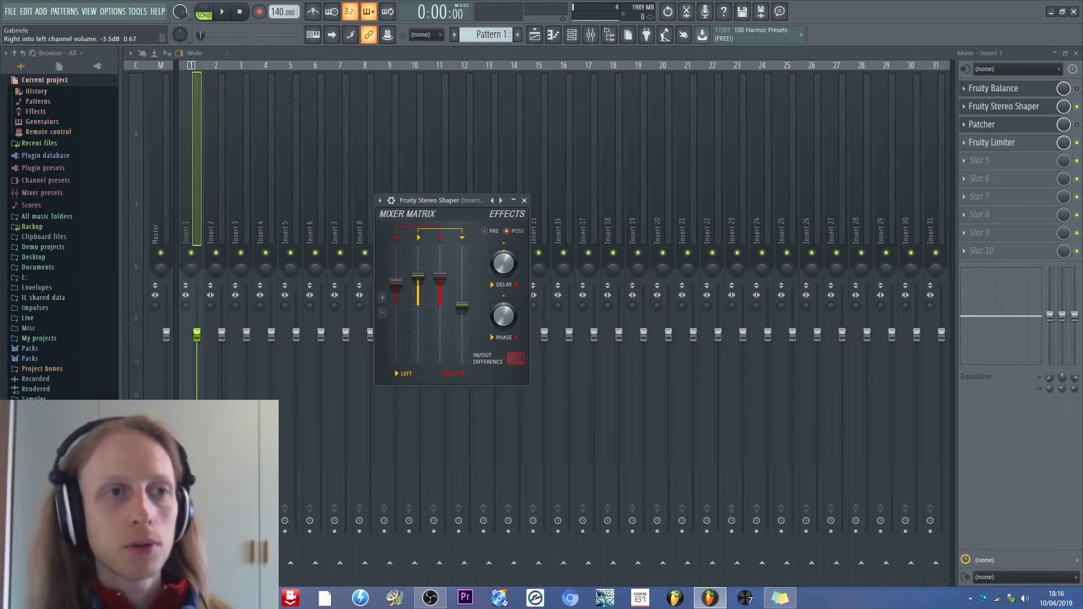
Step: Set the Stereo Shaper's right-into-left and left-into-right channel volumes to -INF dB
left_click_drag(395, 287, 396, 306)
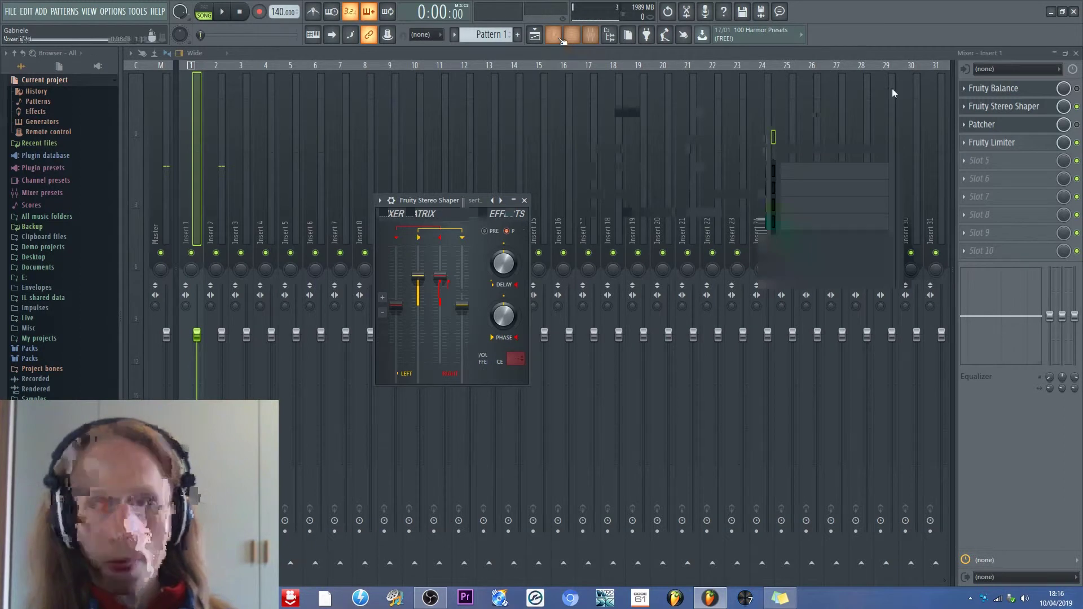
key("F6")
left_click(1009, 107)
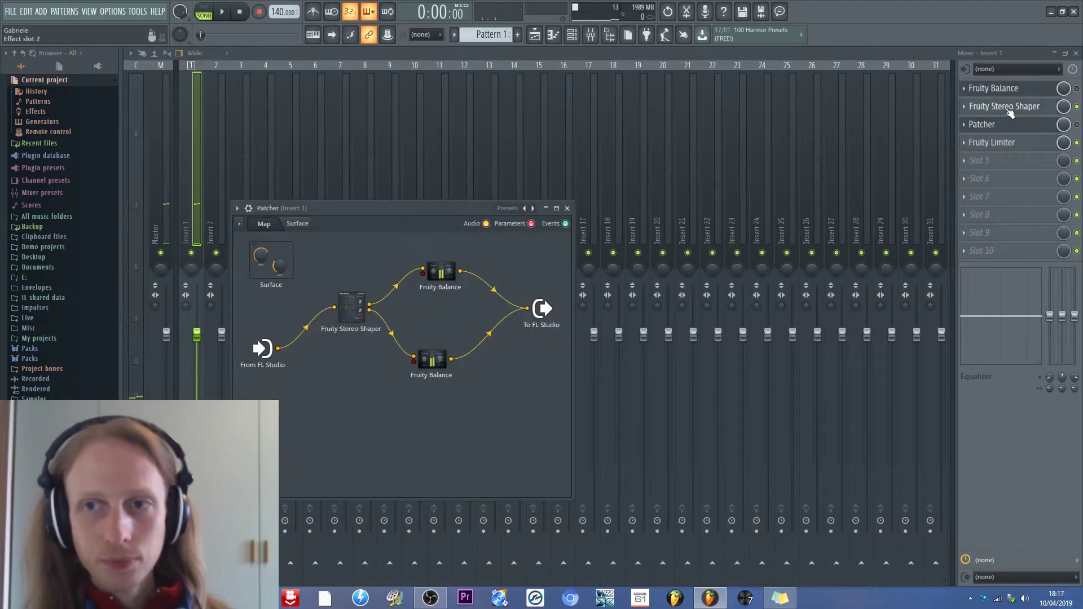
mouse_move(440, 277)
left_mouse_down()
mouse_move(440, 292)
mouse_move(443, 271)
left_mouse_up()
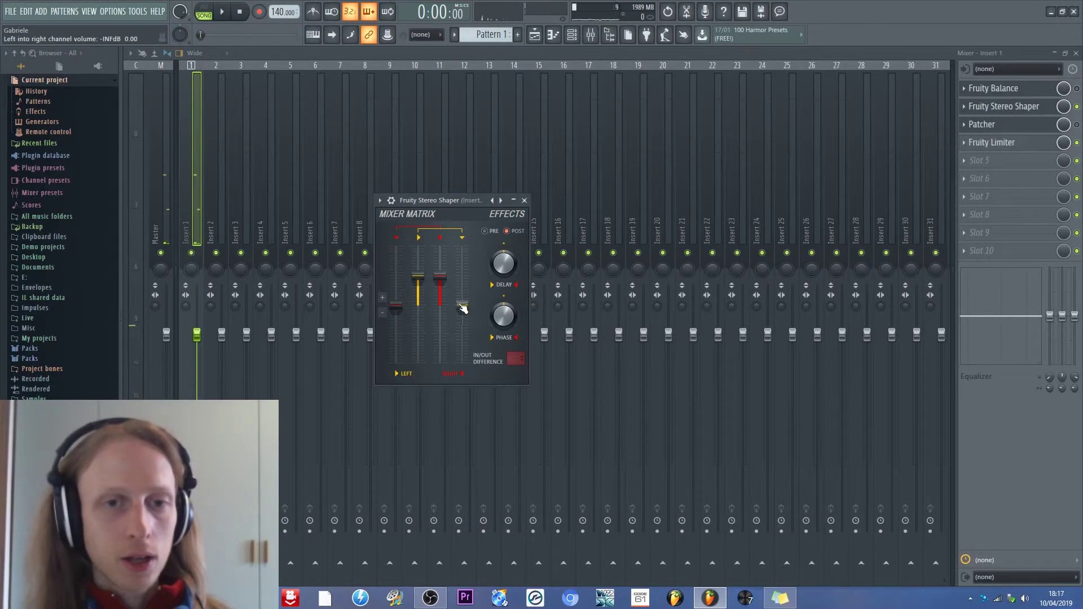
mouse_move(462, 308)
left_mouse_down()
mouse_move(462, 265)
mouse_move(461, 307)
left_mouse_up()
mouse_move(396, 307)
left_mouse_down()
mouse_move(396, 284)
mouse_move(396, 306)
left_mouse_up()
Step: Lower the Stereo Shaper's left channel volume to -INF dB and raise it back to the right channel's level
left_click_drag(422, 359, 422, 389)
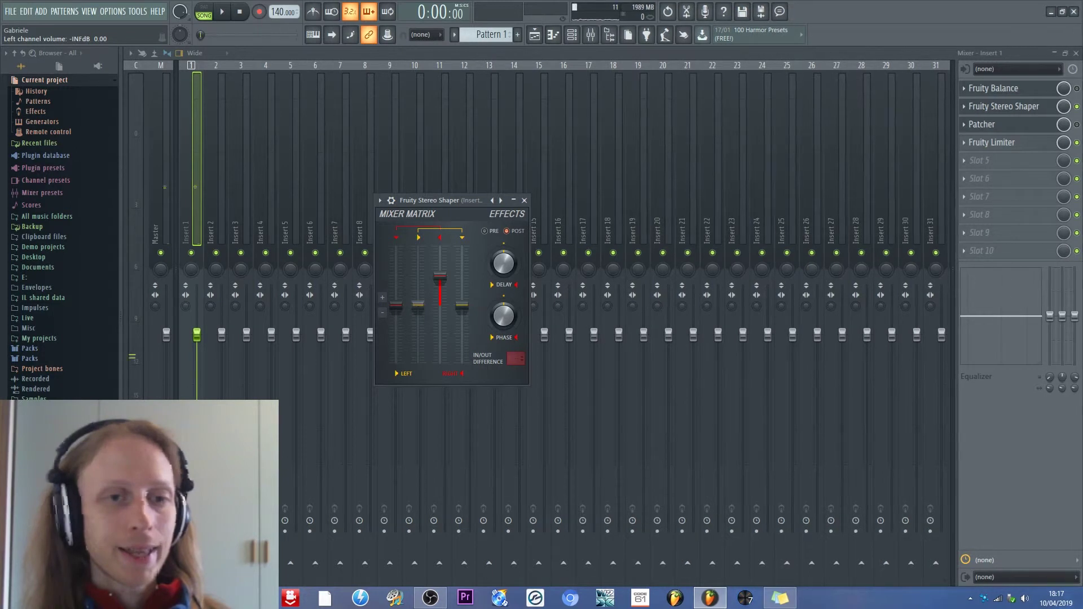
mouse_move(421, 310)
left_mouse_down()
mouse_move(422, 280)
mouse_move(418, 307)
mouse_move(425, 297)
left_mouse_up()
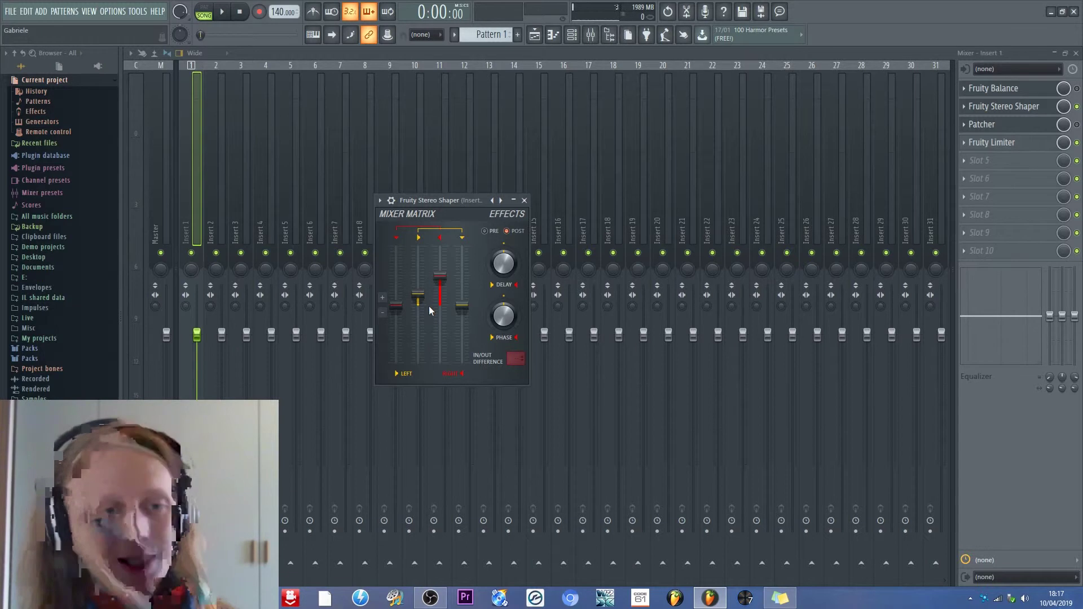
scroll(426, 305, "up", 5)
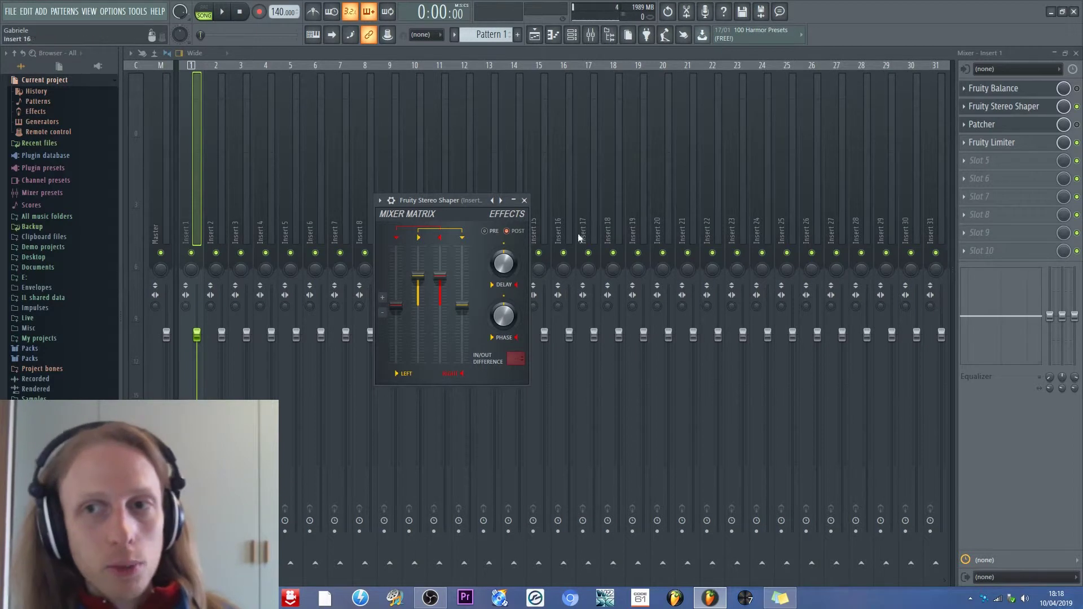
Step: Bypass Fruity Stereo Shaper on Insert 1, and enable Patcher and open its map
left_click(1043, 109)
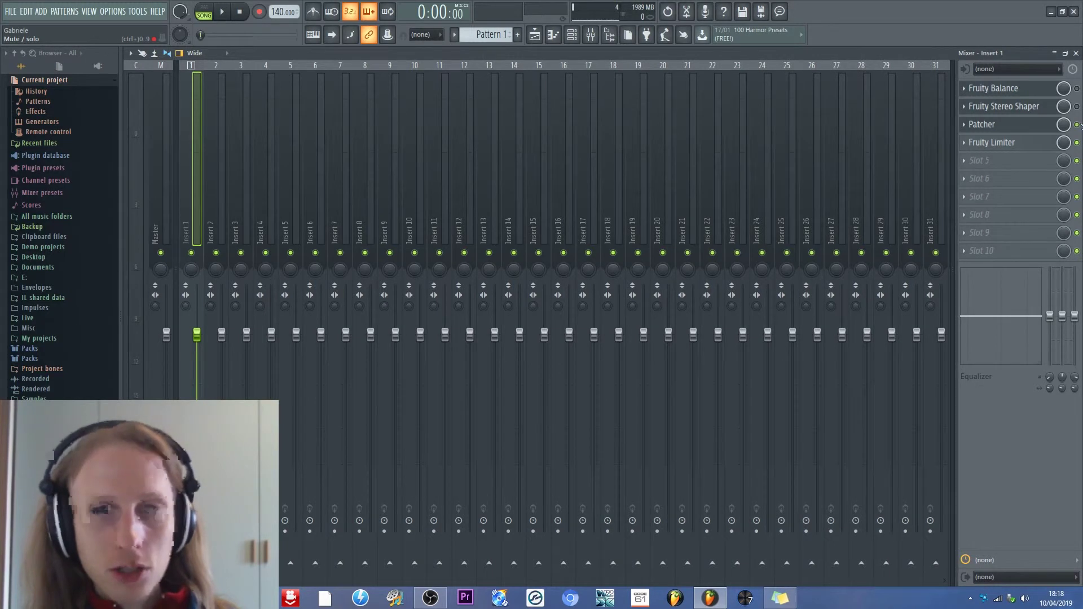
left_click(992, 88)
left_click(1022, 125)
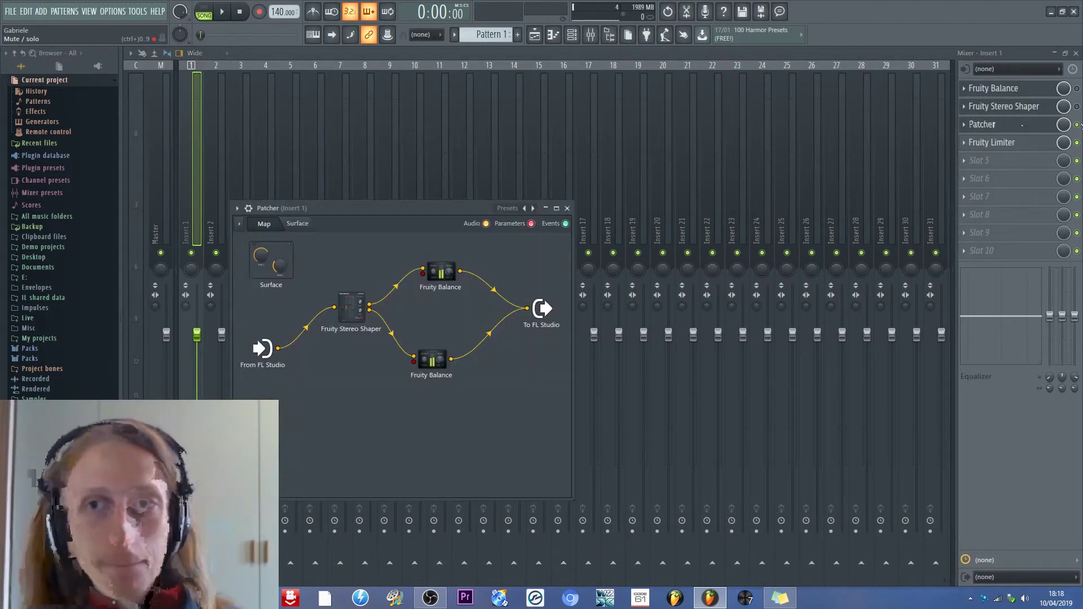
left_click_drag(458, 204, 503, 176)
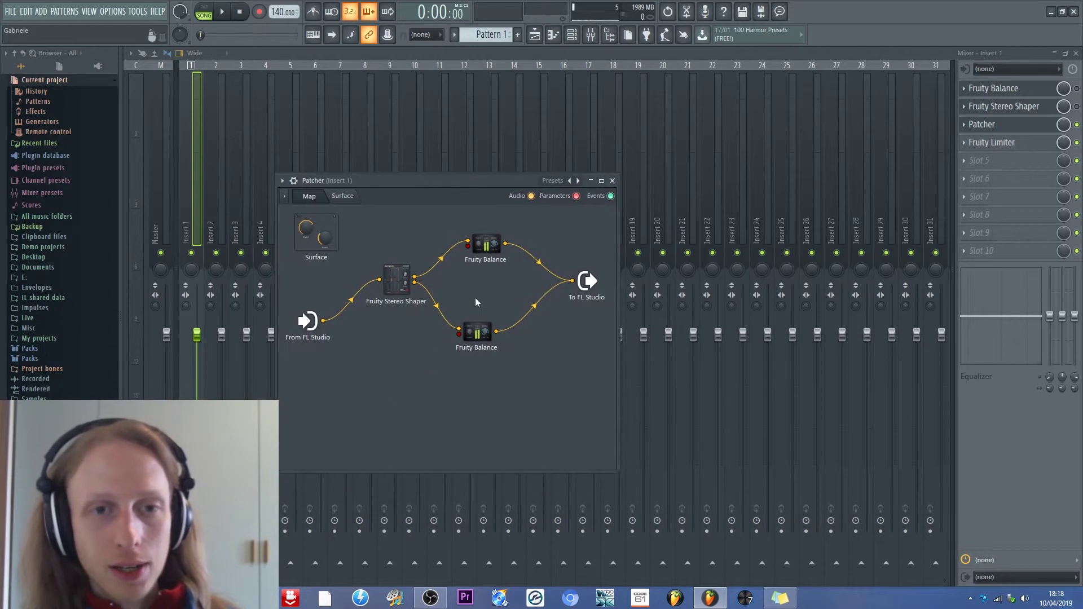
left_click_drag(392, 295, 393, 286)
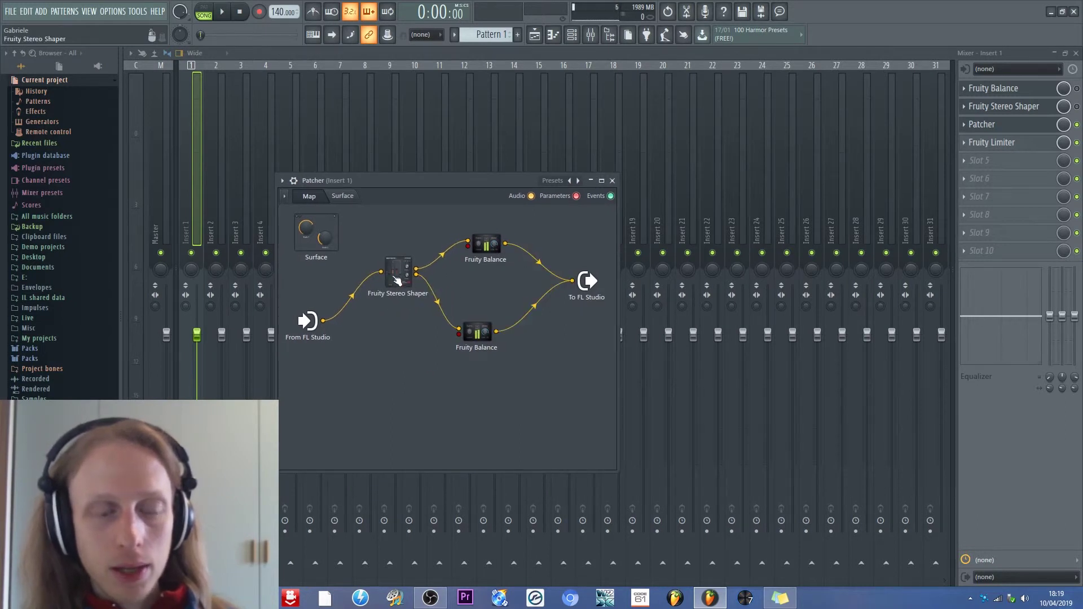
Step: Check the Mid-Side Splitter preset of the Fruity Stereo Shaper inside Patcher and close the plugin
left_click(402, 279)
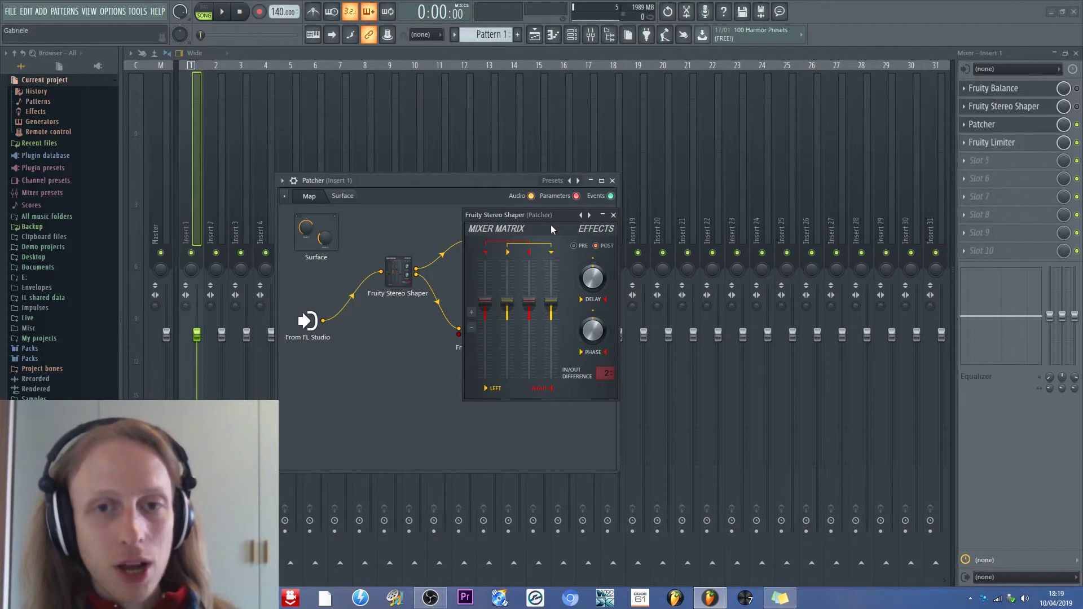
left_click(584, 217)
mouse_move(620, 259)
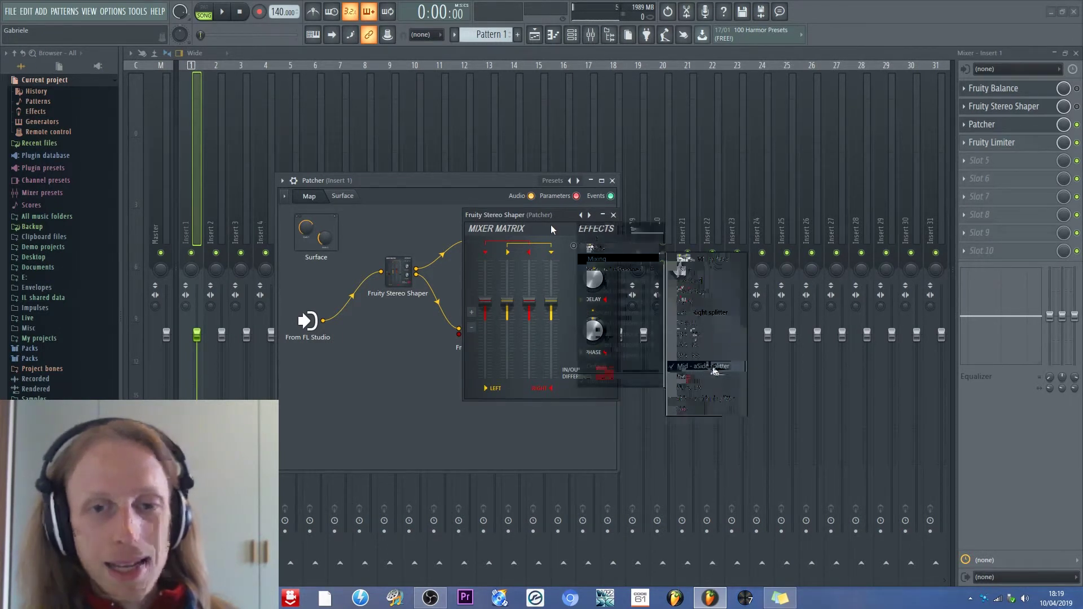
left_click(362, 361)
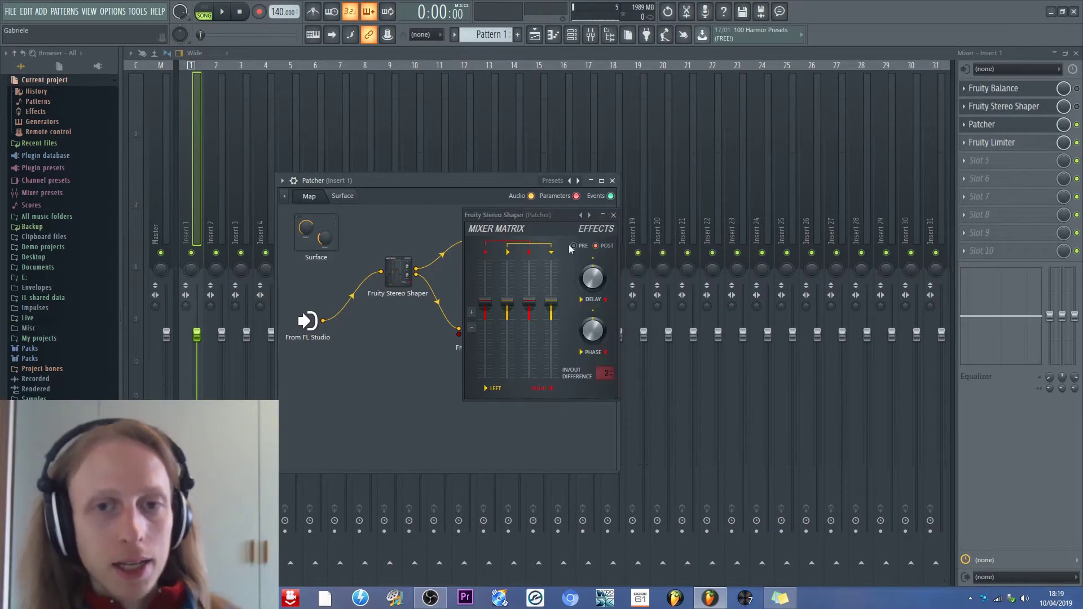
left_click(613, 215)
Step: Rearrange the Fruity Stereo Shaper and upper Fruity Balance modules in the Patcher map
left_click_drag(486, 244, 526, 219)
left_click_drag(401, 278, 385, 319)
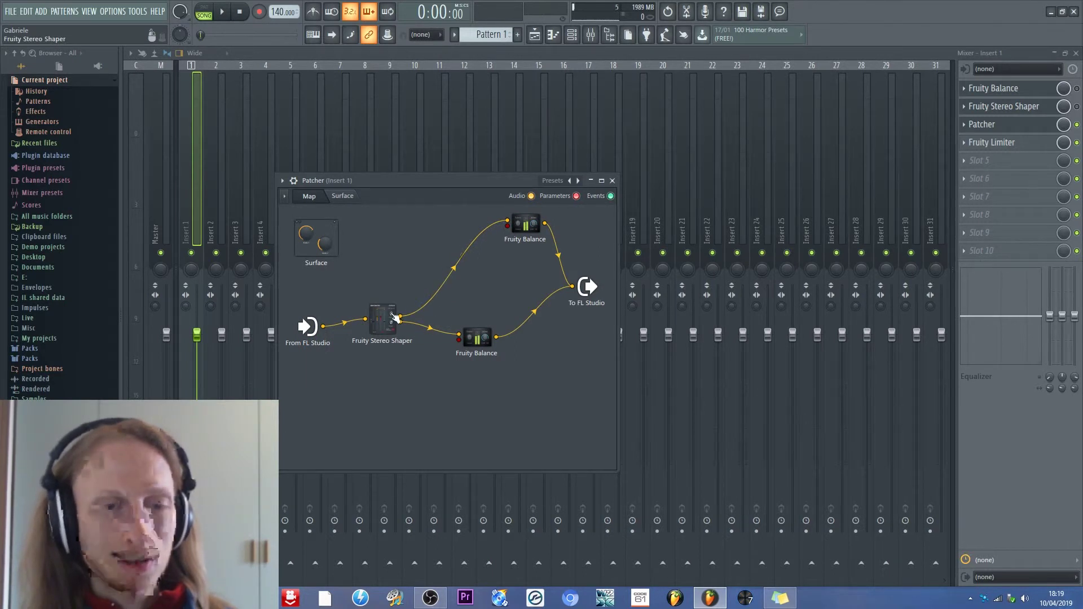
left_click_drag(395, 318, 389, 281)
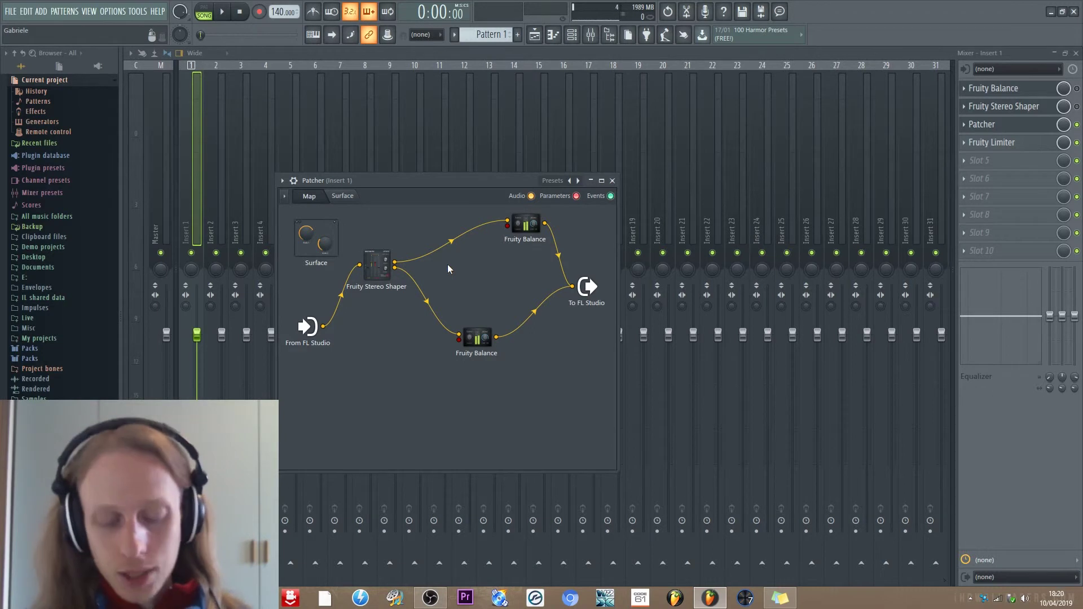
left_click(520, 224)
left_click_drag(521, 229, 466, 246)
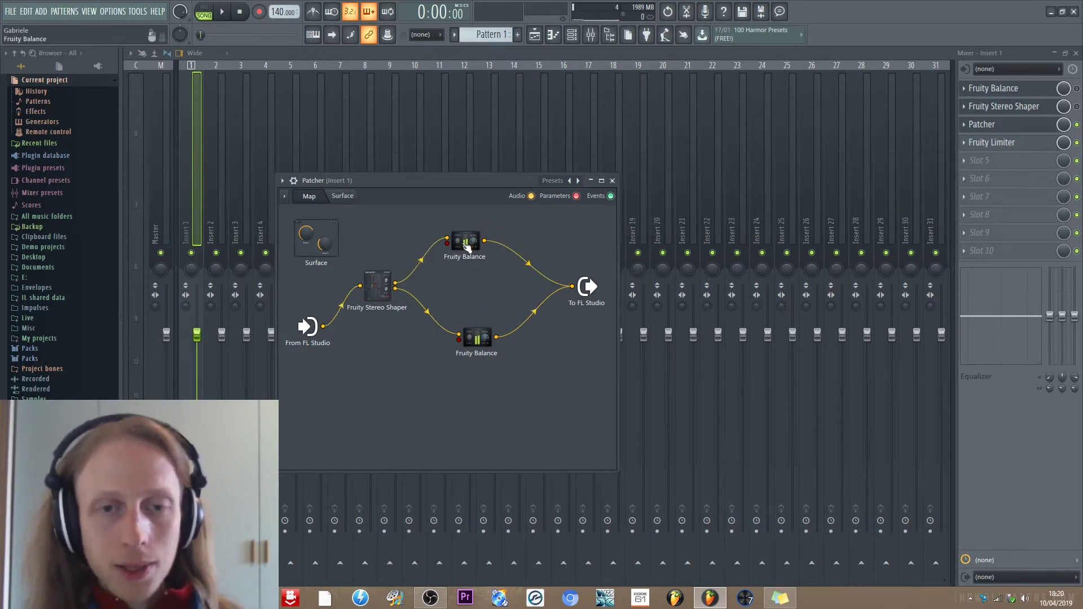
Step: Open the upper Fruity Balance in the Patcher map and turn its balance to 44% right
left_click(467, 247)
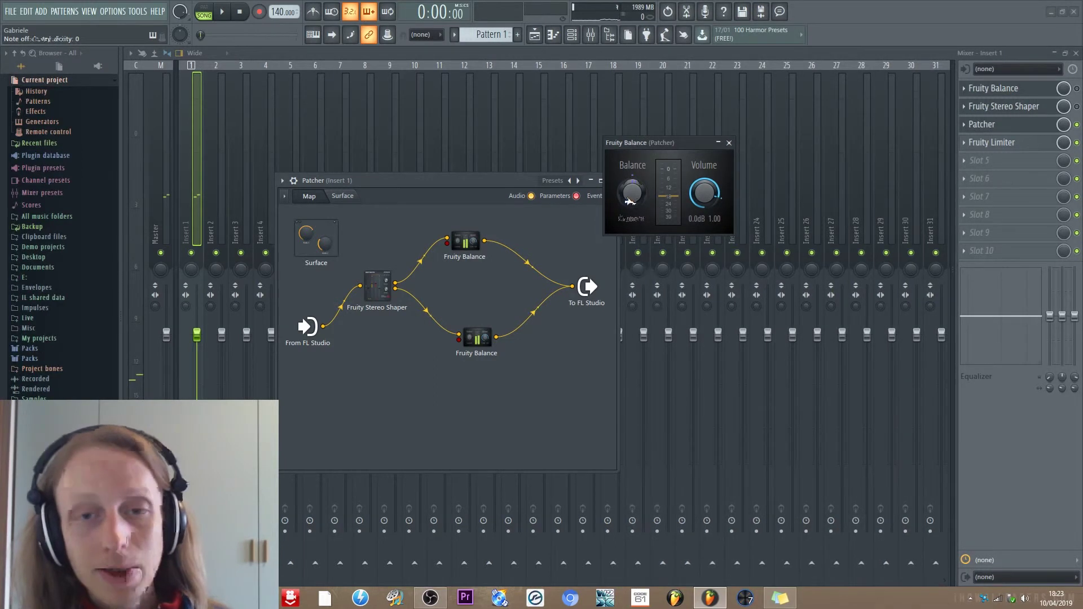
mouse_move(630, 200)
left_mouse_down()
mouse_move(630, 163)
mouse_move(630, 226)
mouse_move(630, 169)
mouse_move(630, 216)
mouse_move(620, 196)
left_mouse_up()
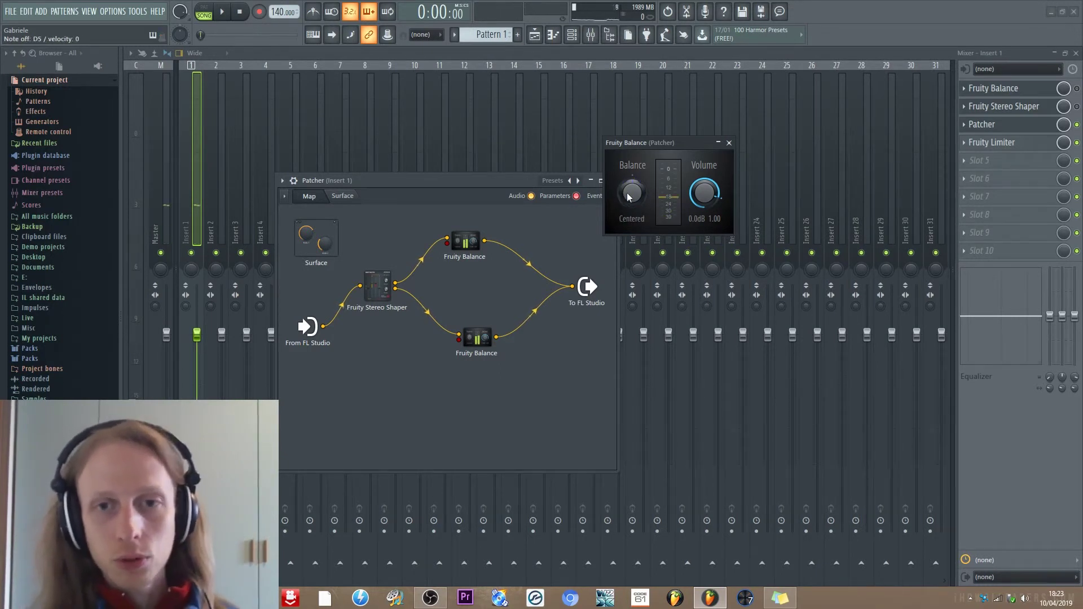
left_click_drag(629, 195, 629, 182)
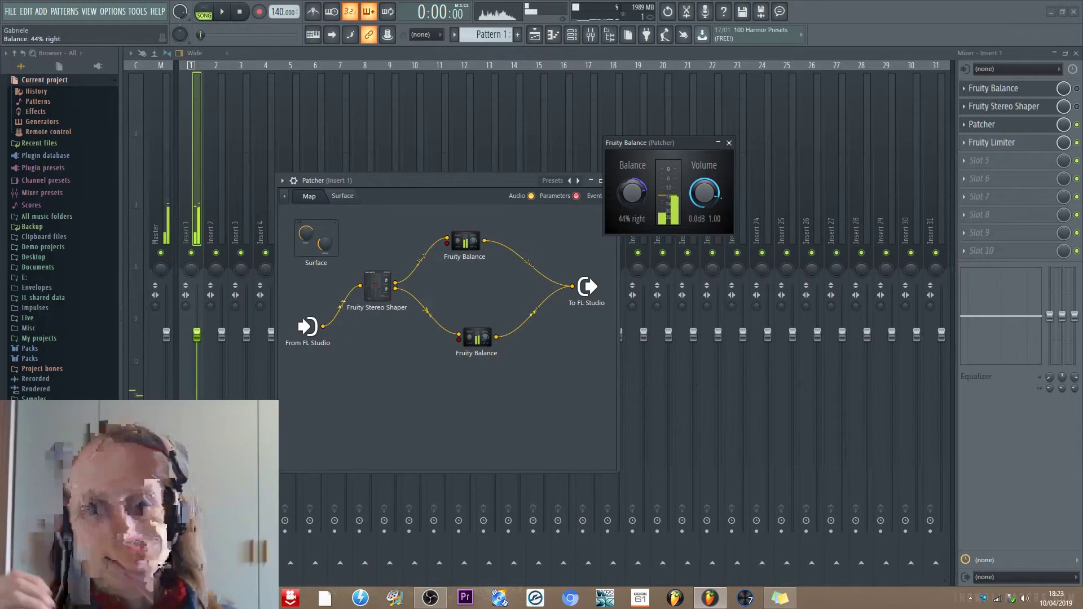
Step: Vary the open Fruity Balance between centered and 58% right, leave it at 48% right and close the plugin
left_click_drag(629, 195, 618, 200)
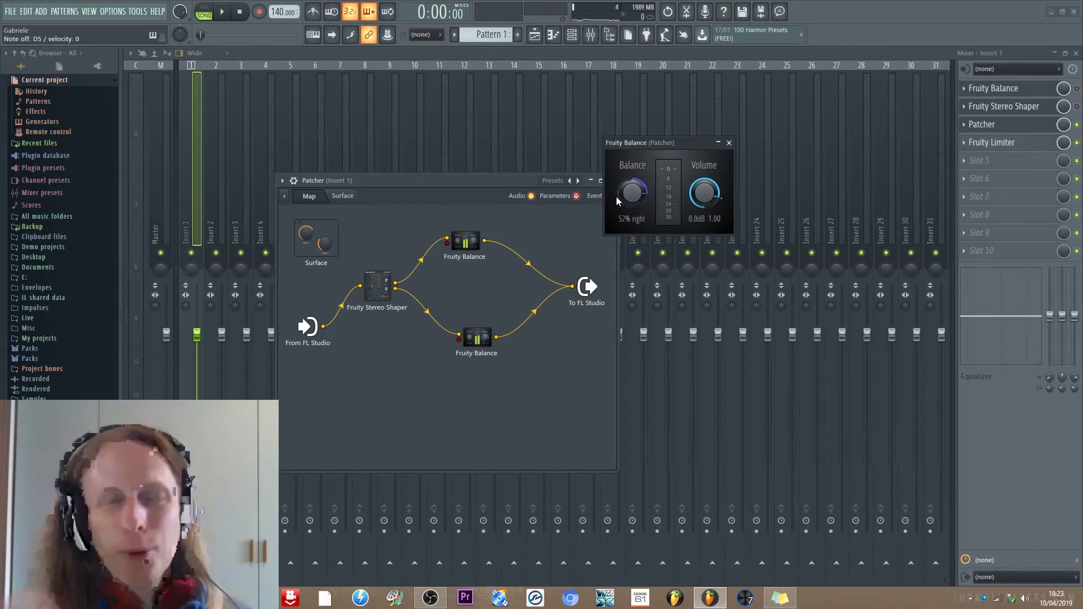
left_click_drag(617, 200, 628, 180)
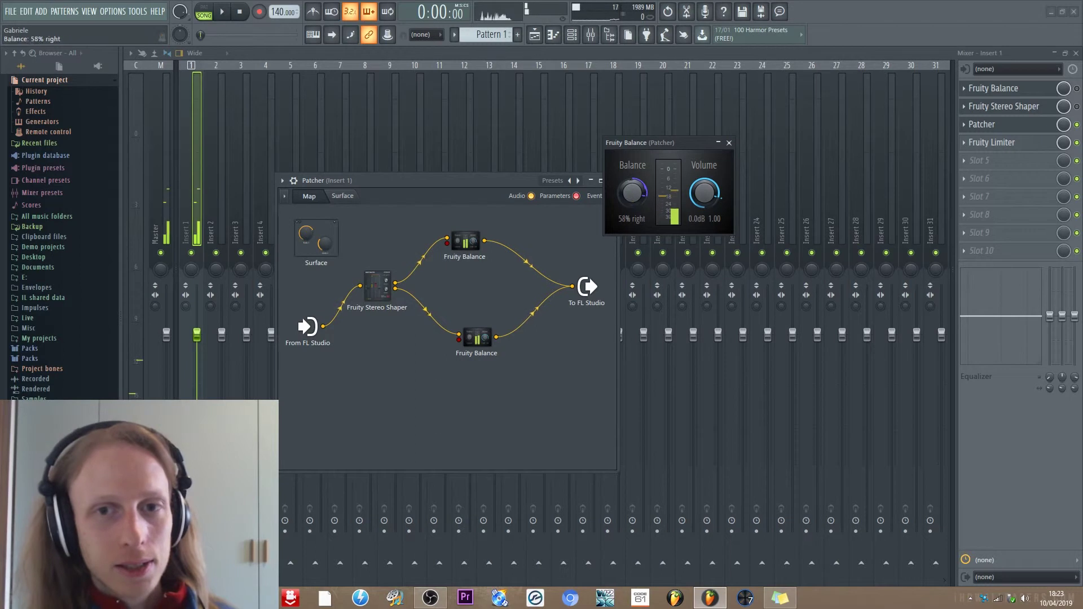
left_click(630, 194, "alt")
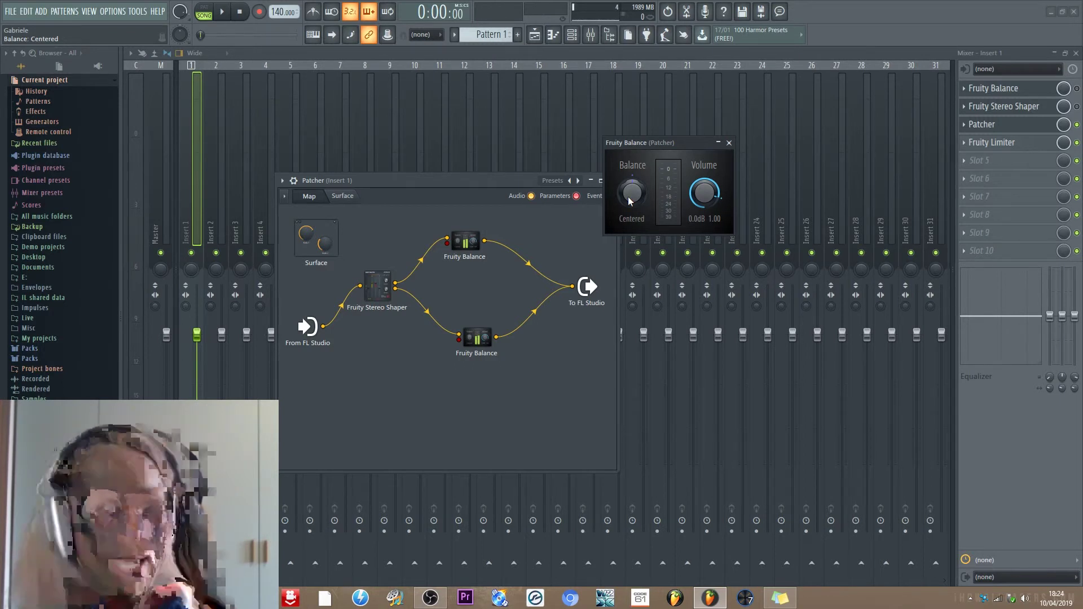
scroll(630, 194, "up", 5)
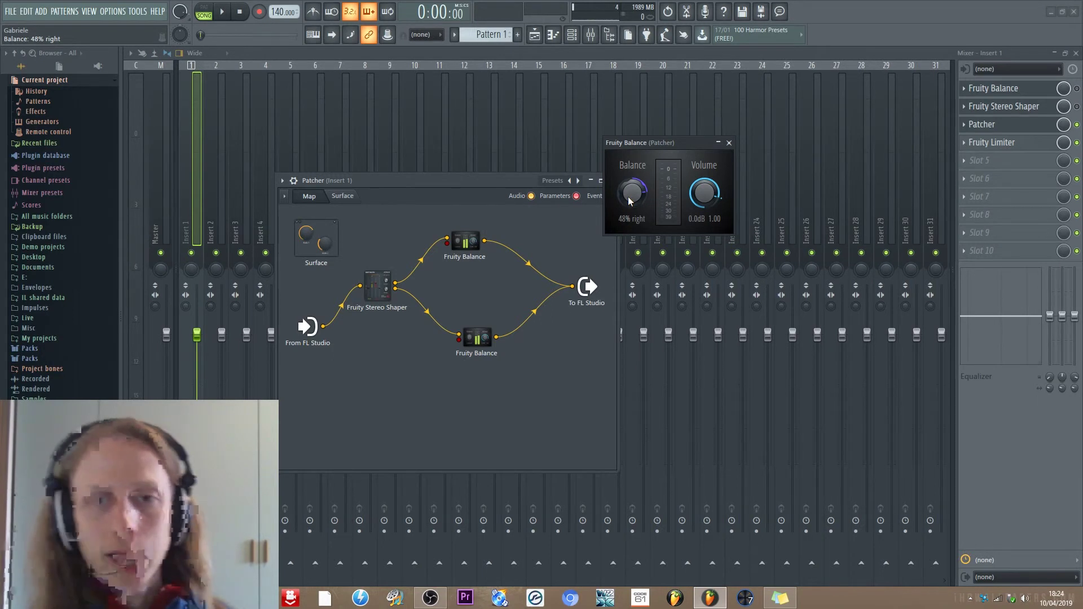
left_click(729, 142)
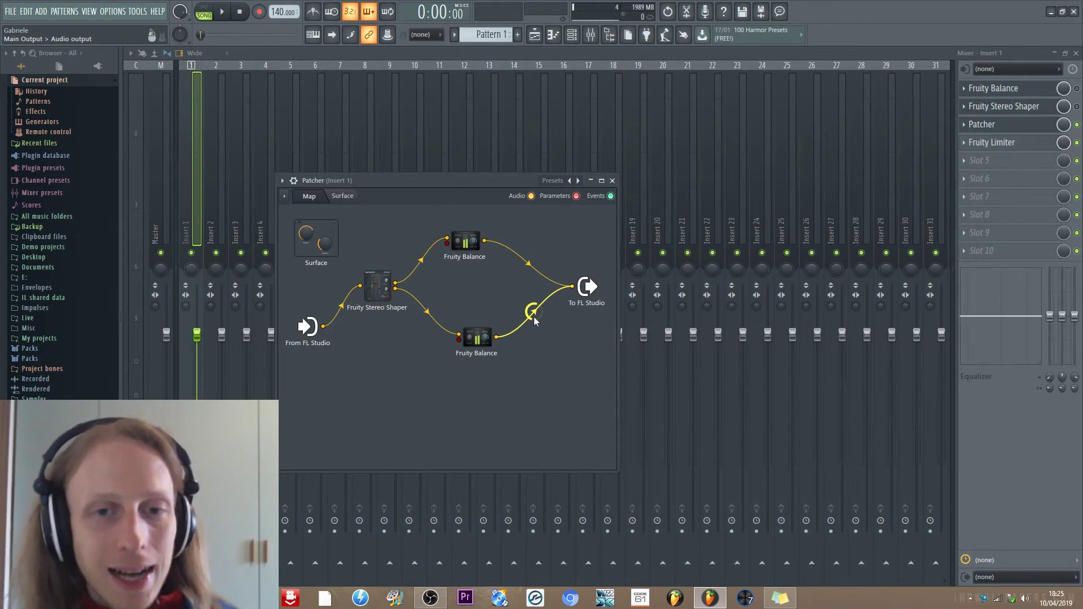
Step: Line up the Fruity Balance modules in the Patcher map and adjust the levels of their cables to the output
left_click_drag(464, 244, 509, 244)
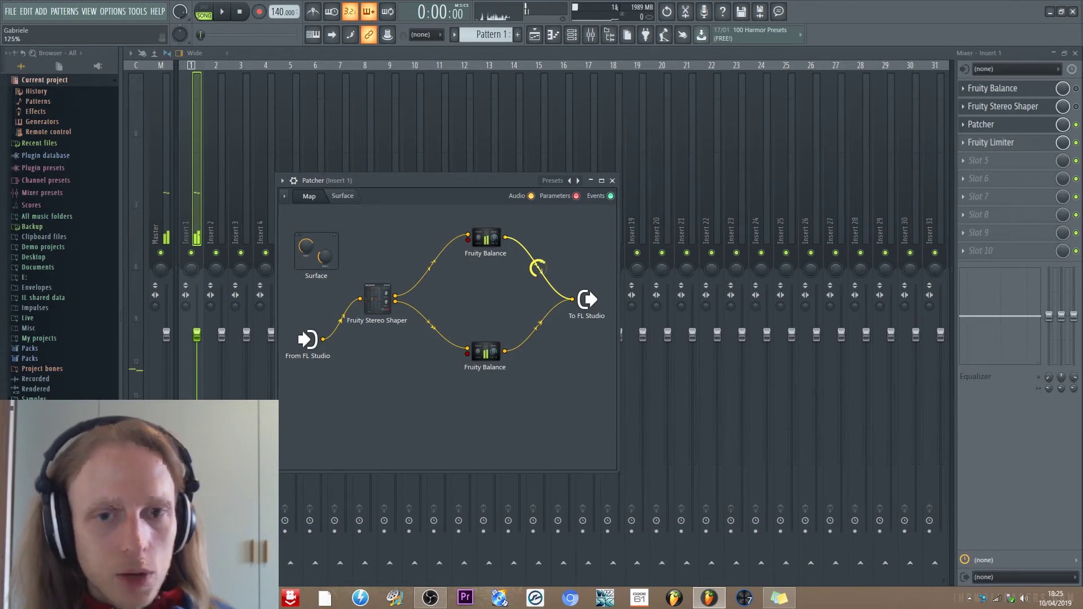
scroll(538, 269, "down", 2)
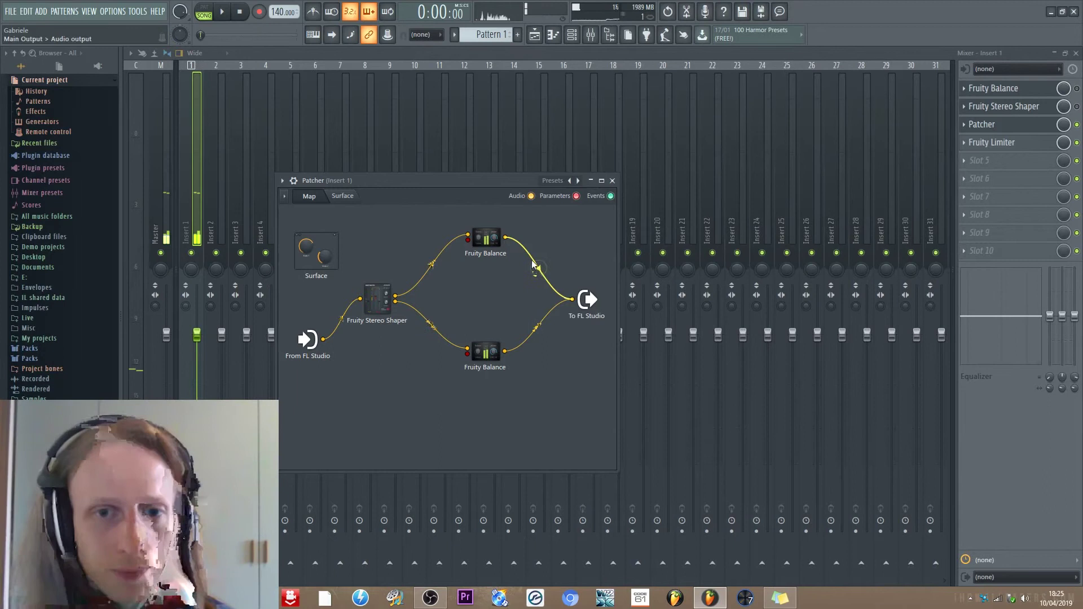
scroll(533, 266, "down", 5)
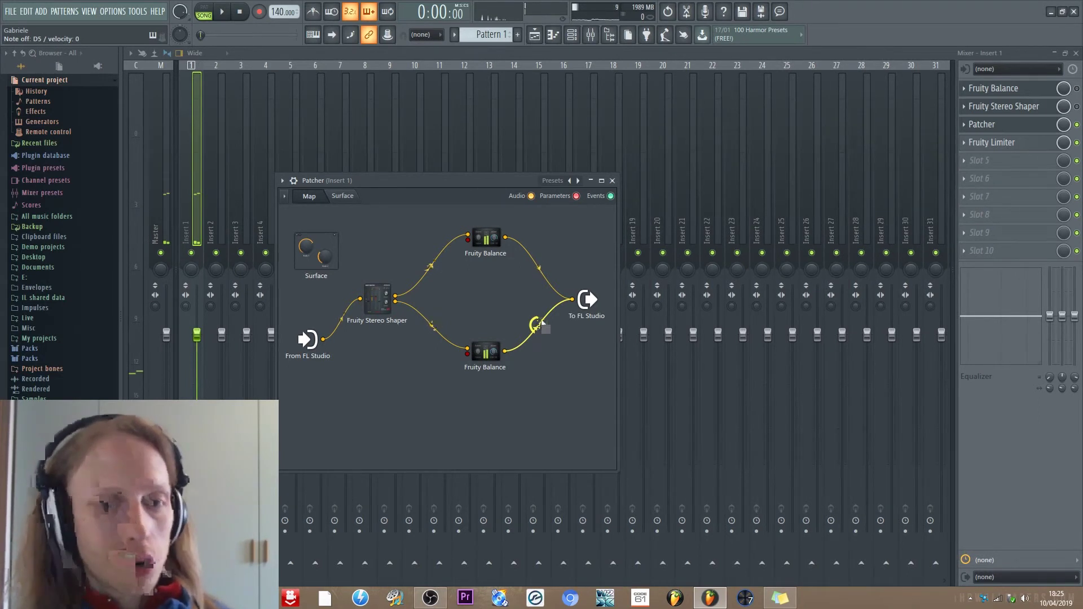
Step: Turn the Fruity Balance in Patcher from right to 70% left, and adjust the level of the lower cable to the output
left_click_drag(629, 198, 629, 193)
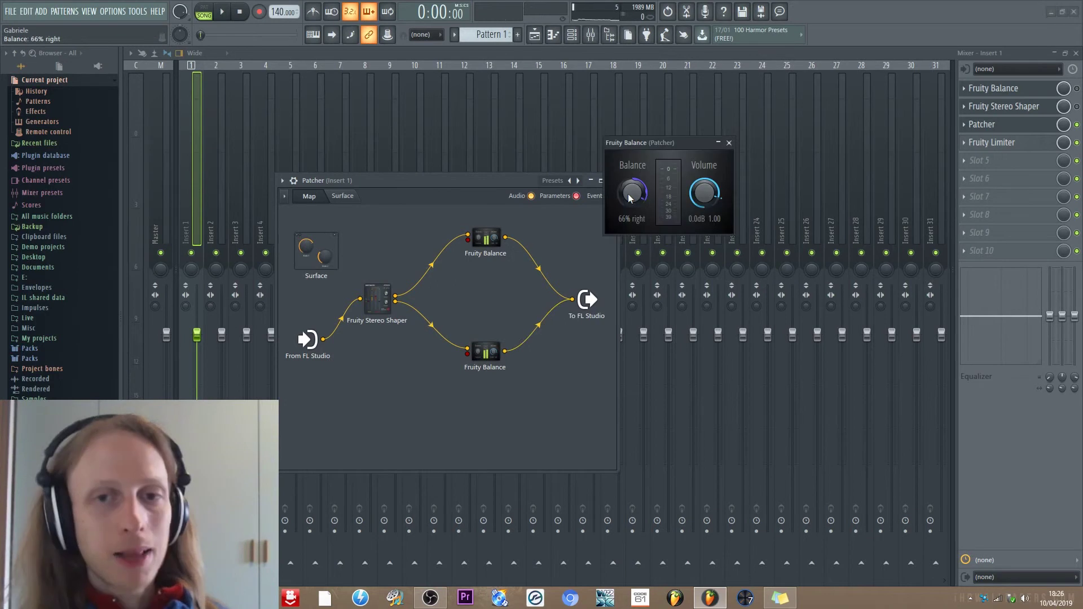
left_click_drag(629, 198, 629, 191)
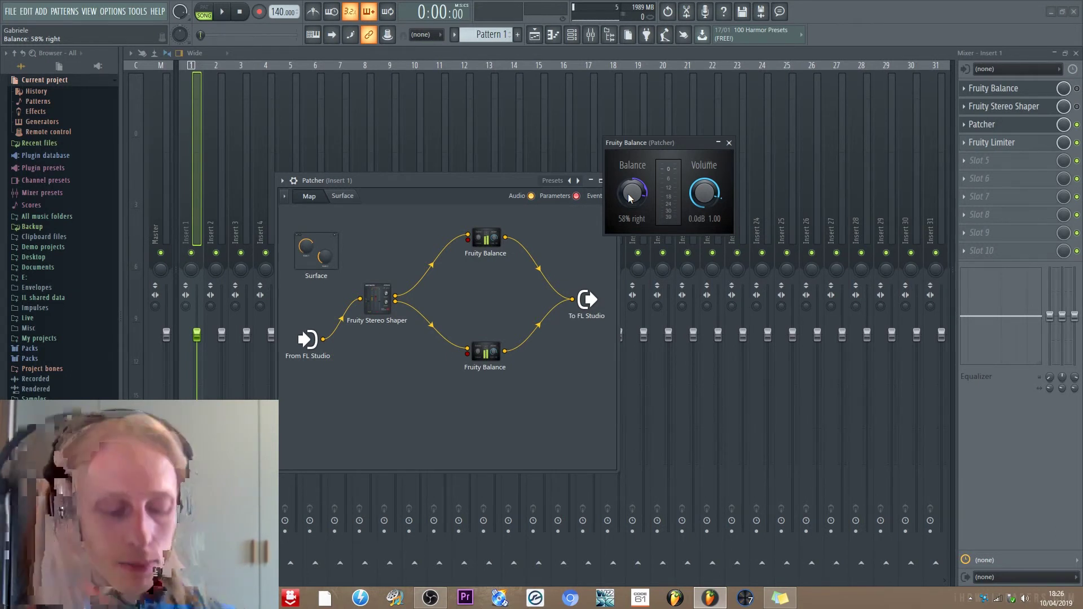
left_click_drag(631, 196, 582, 194)
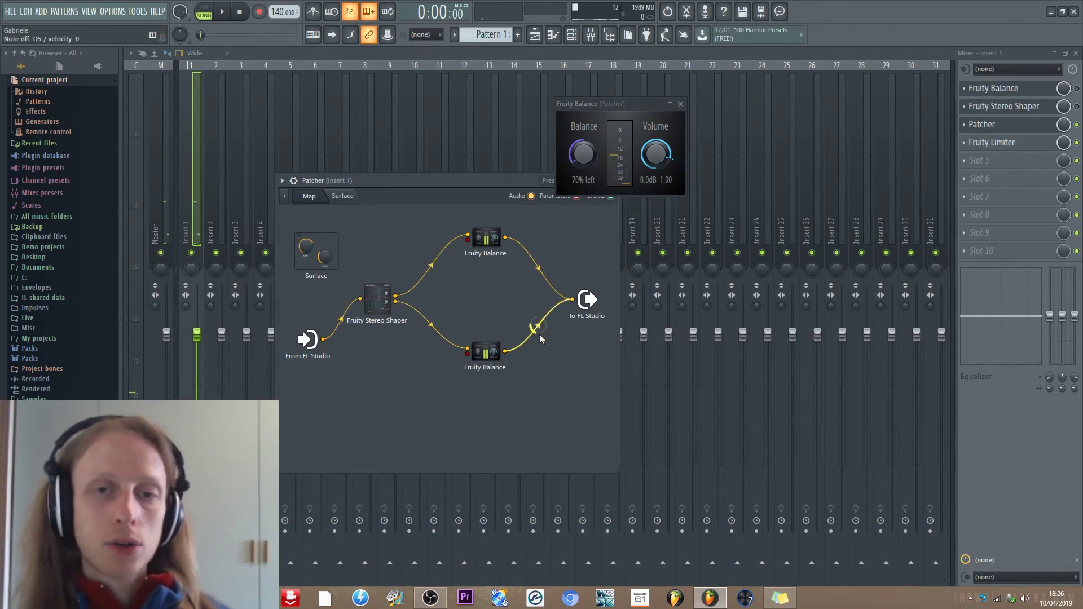
left_click_drag(539, 335, 538, 333)
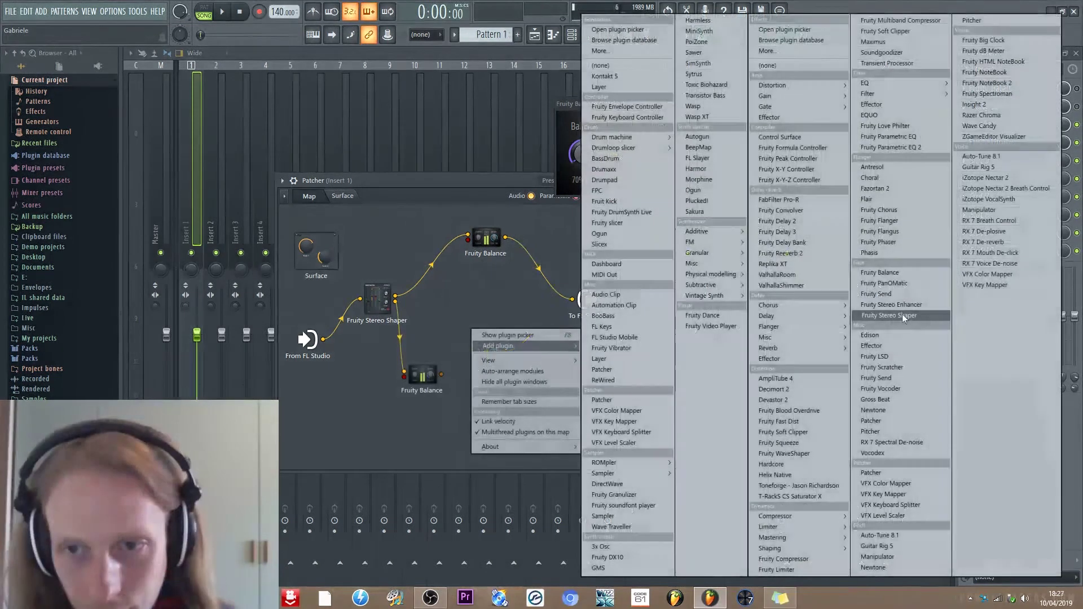
Step: Merge both branches into an added Fruity Stereo Shaper and set its left channel volume to -INF dB
left_click(902, 315)
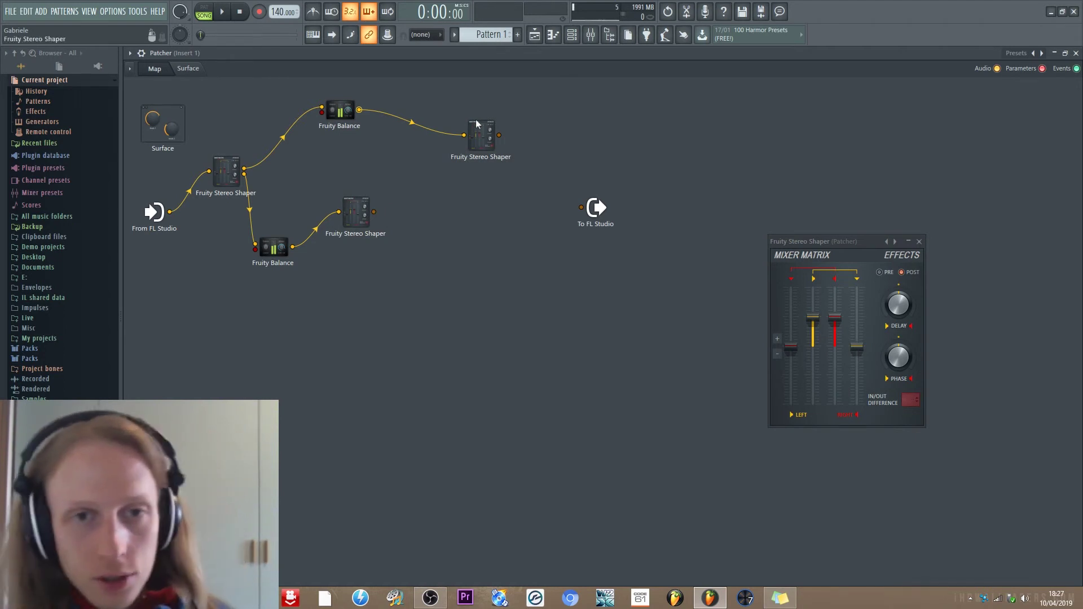
left_click_drag(373, 212, 463, 135)
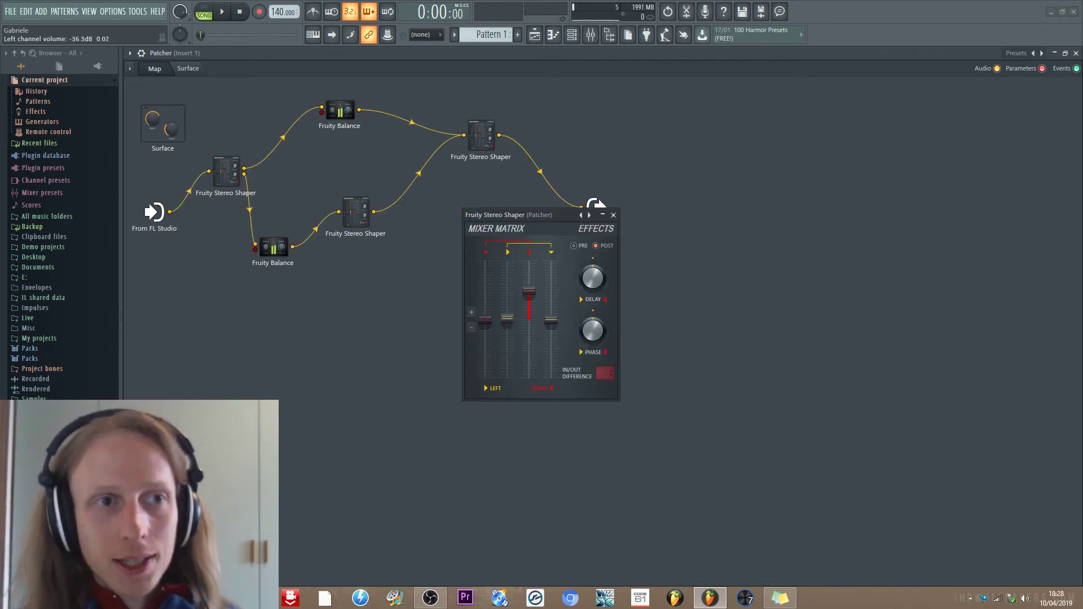
left_click_drag(507, 321, 506, 321)
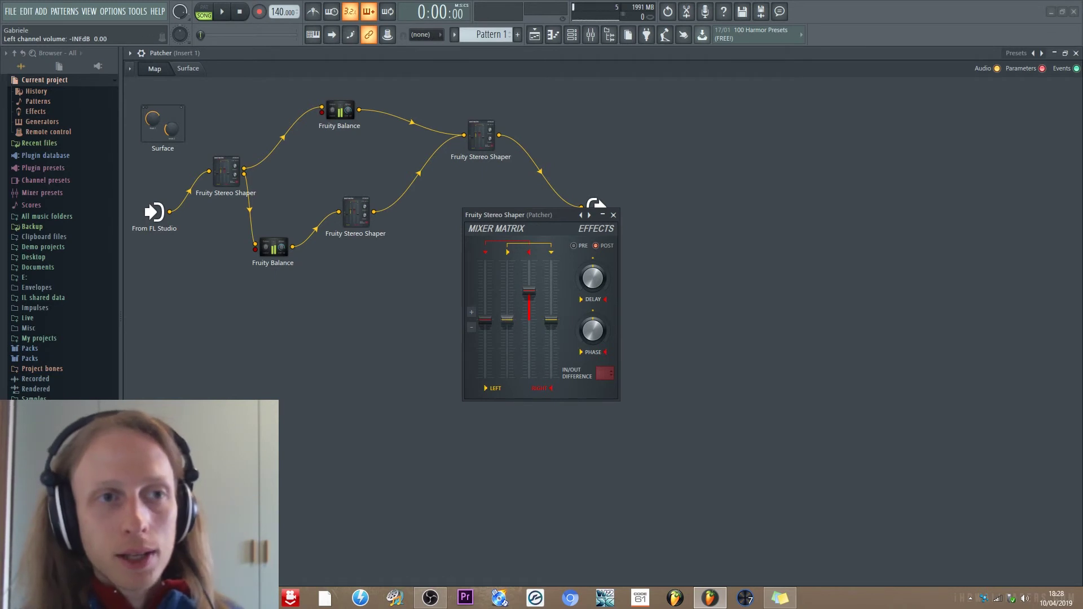
left_click(613, 215)
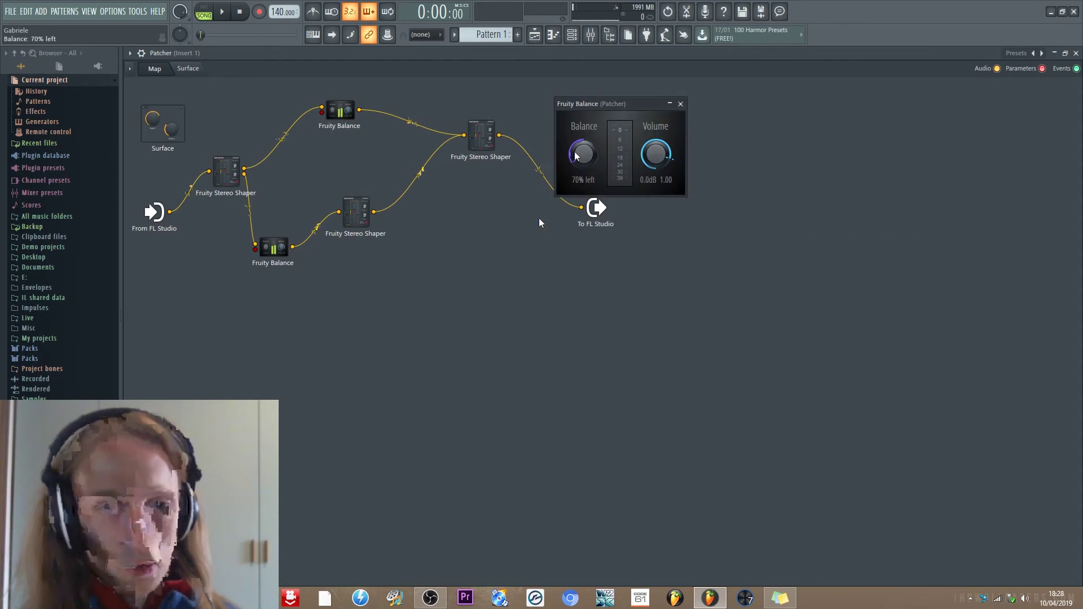
Step: Turn the open Fruity Balance to 59% left and close the plugin
mouse_move(576, 156)
left_mouse_down()
mouse_move(579, 177)
mouse_move(580, 161)
left_mouse_up()
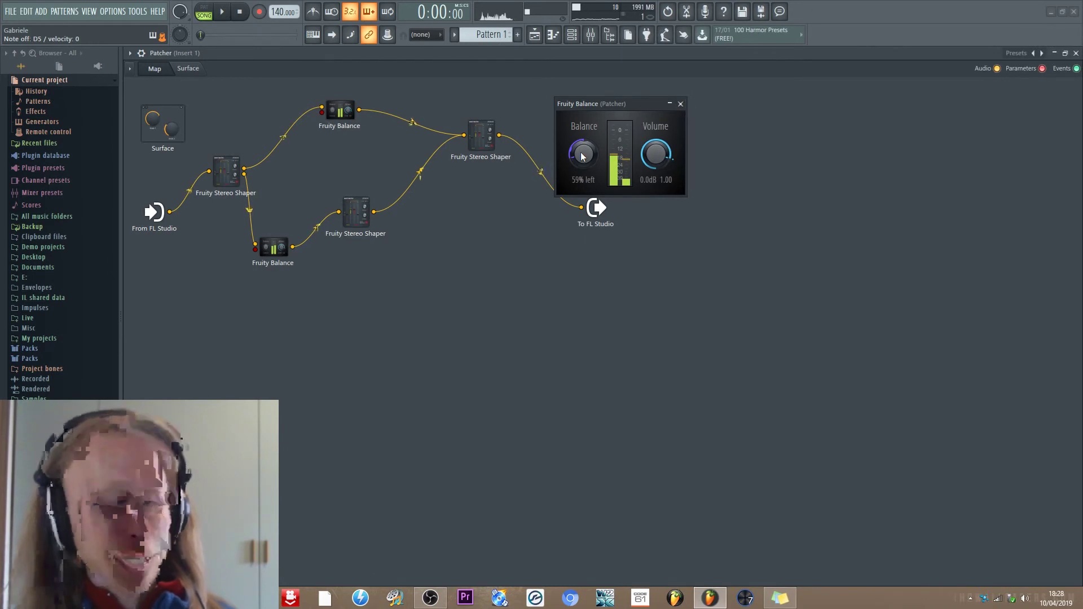
key("Escape")
Step: Open the lower-branch Fruity Stereo Shaper, try its right channel volume at 0.0 dB and bring it down to silence
left_click(356, 212)
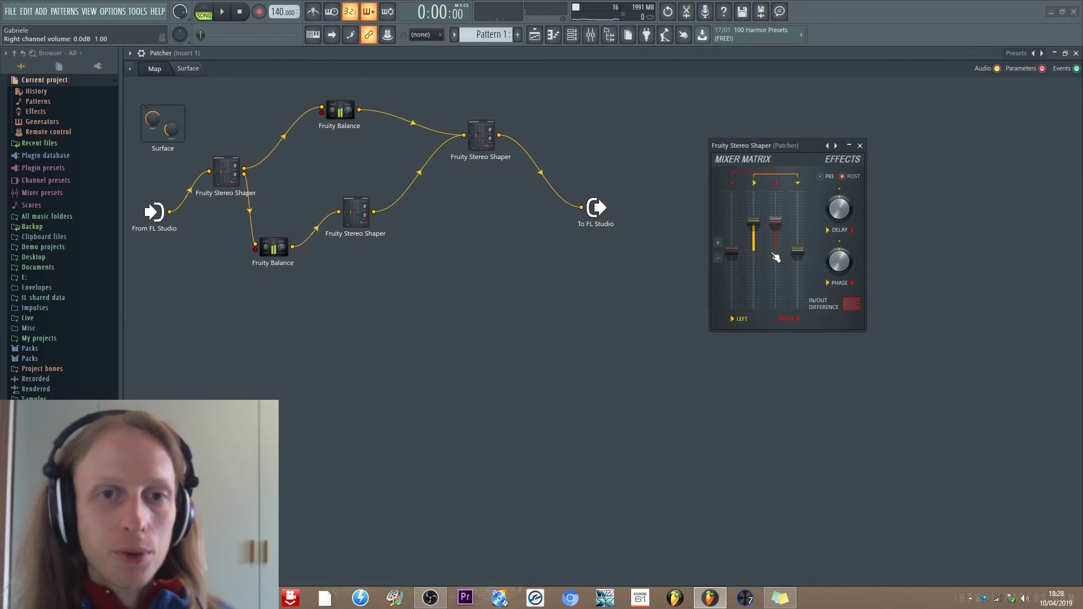
left_click_drag(775, 237, 775, 223)
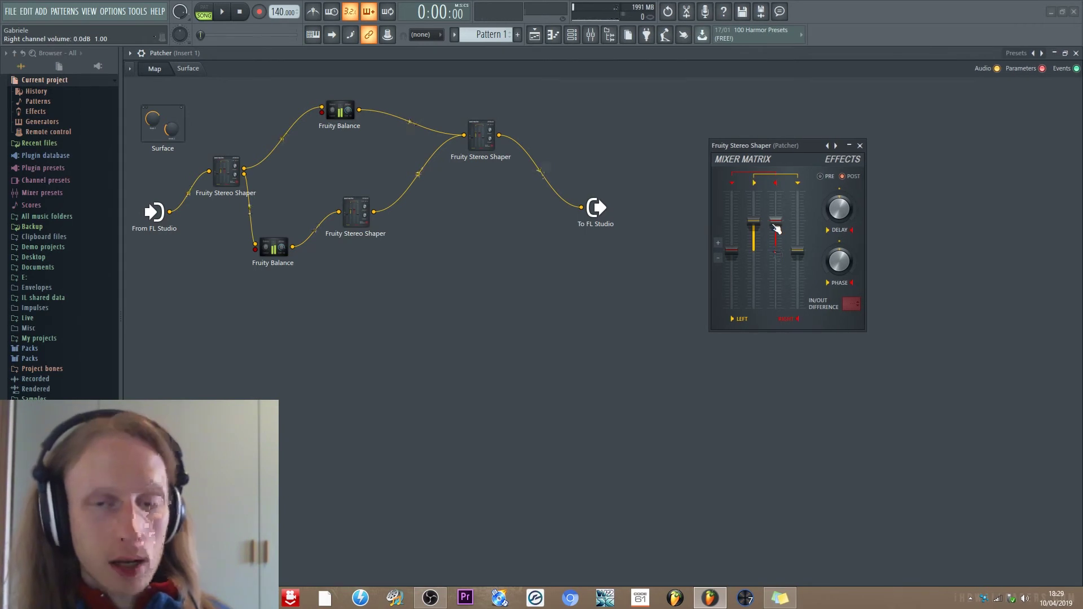
left_click_drag(777, 228, 785, 254)
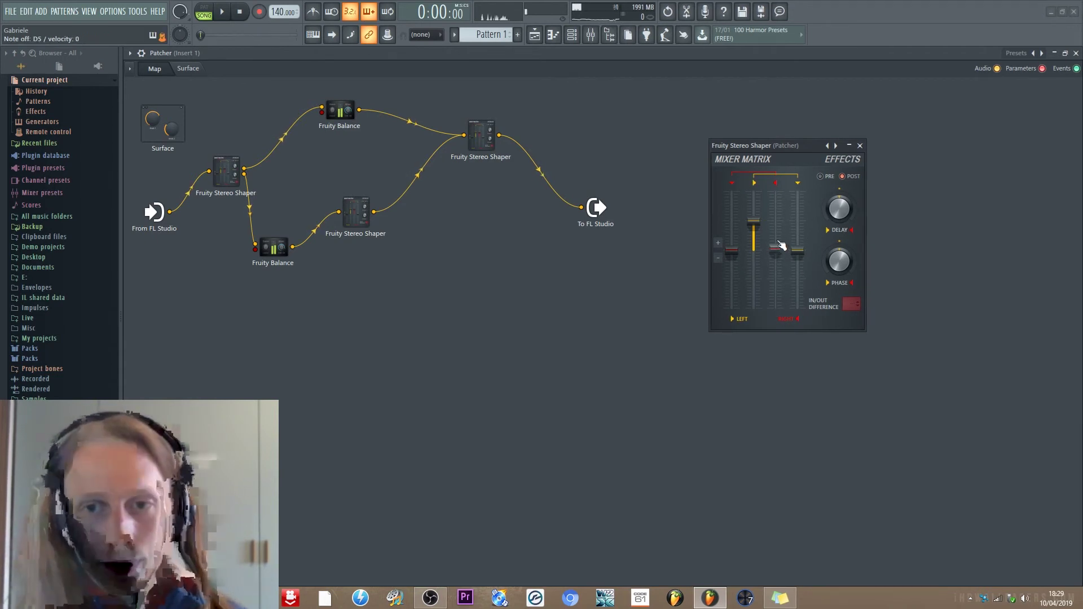
left_click_drag(782, 245, 781, 251)
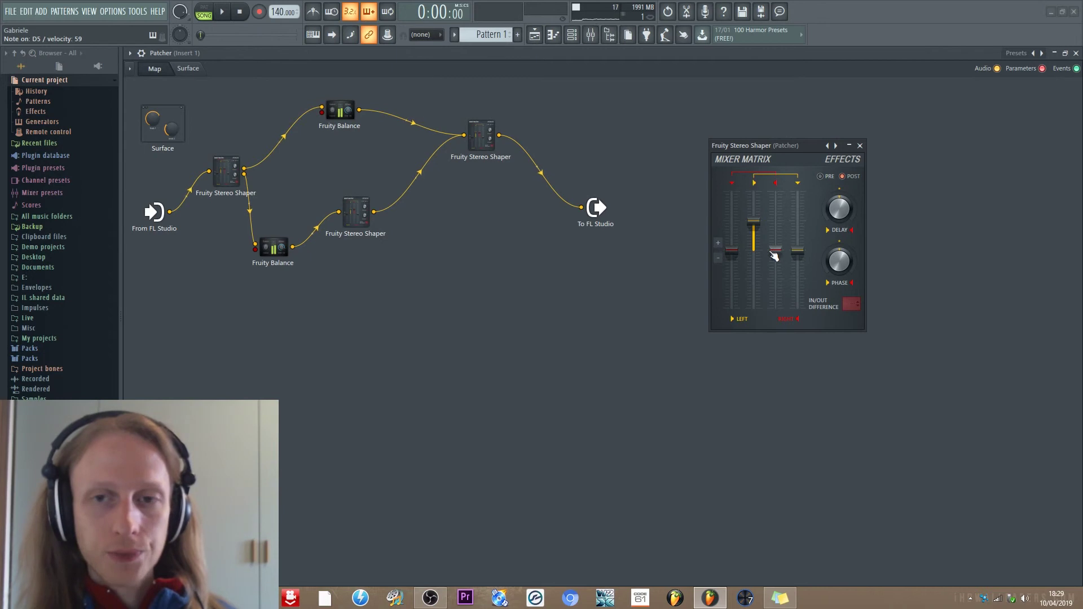
Step: Move the merging Fruity Stereo Shaper nearer the output and connect both branches to its input
left_click_drag(476, 163, 494, 188)
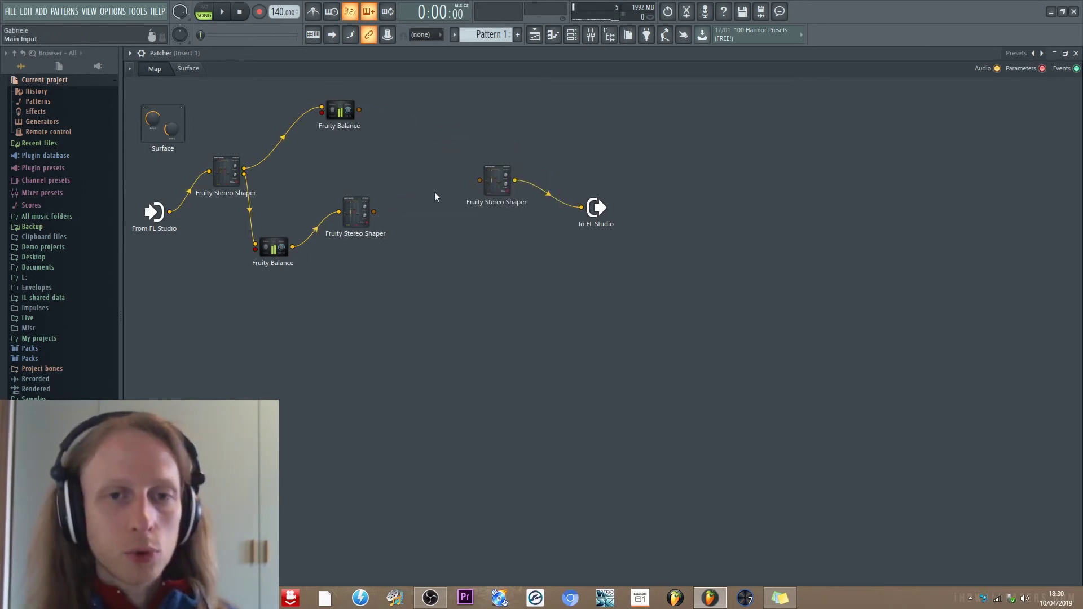
left_click_drag(374, 211, 479, 181)
left_click_drag(359, 109, 478, 180)
Step: Check the upper Fruity Balance, and lower the right channel volume of the lower-branch Fruity Stereo Shaper to silence
left_click(338, 116)
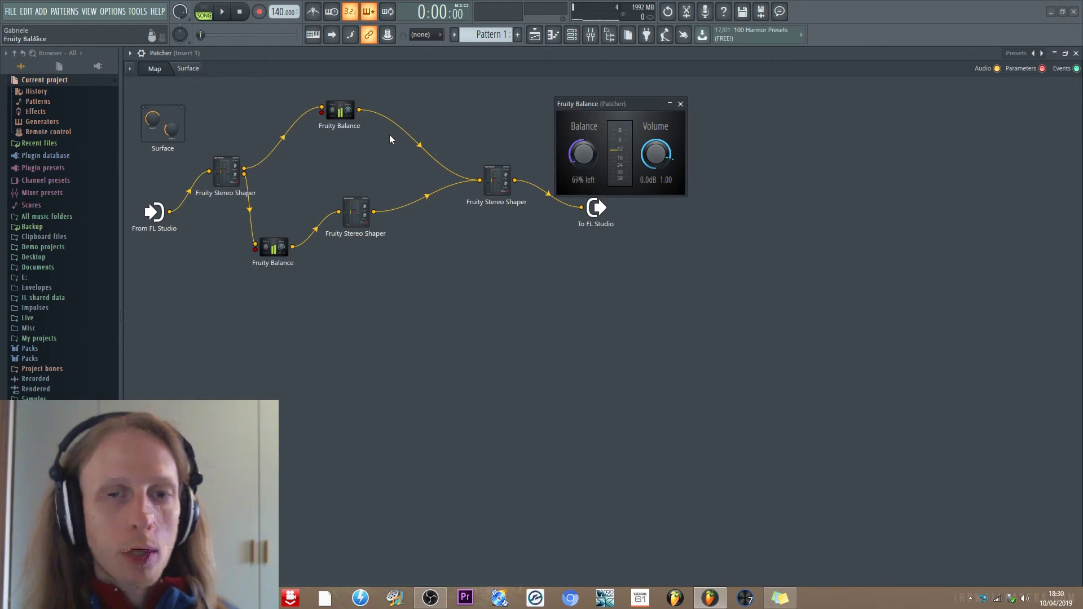
left_click(680, 104)
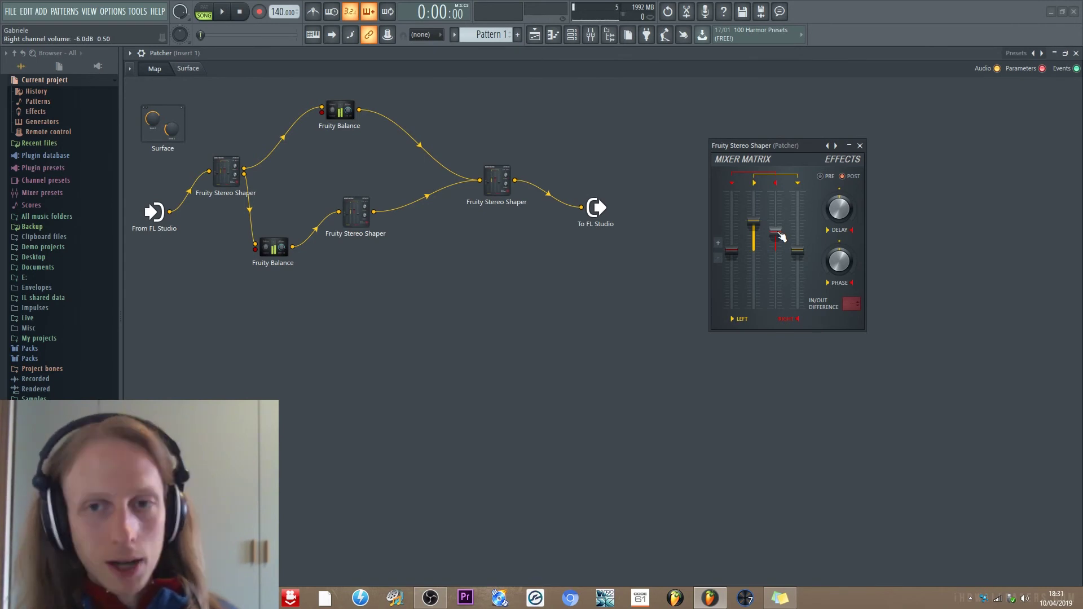
left_click_drag(781, 237, 780, 255)
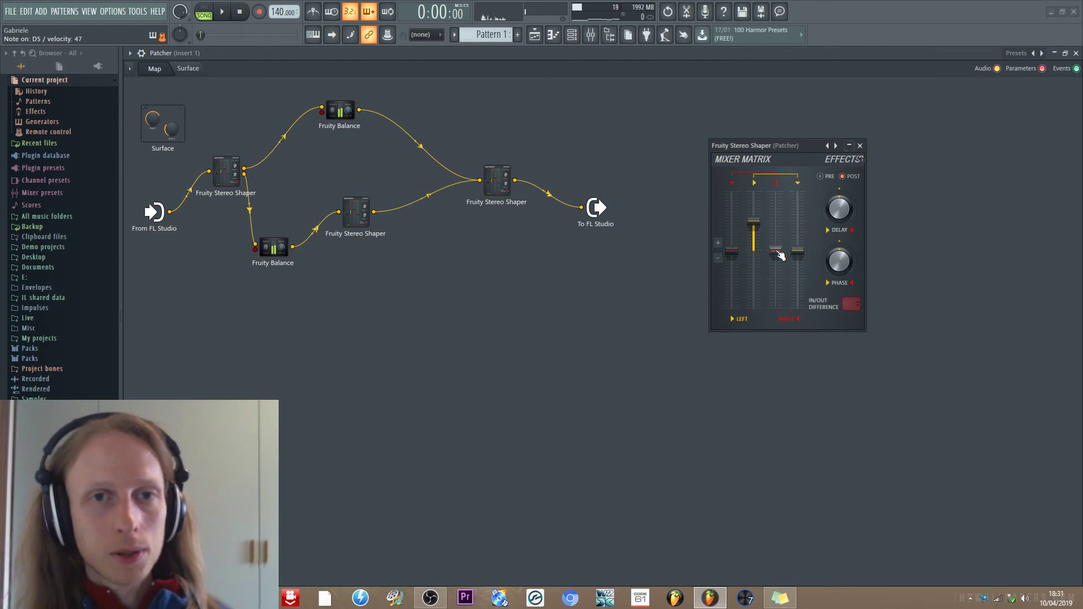
Step: Raise the merging Fruity Stereo Shaper's left channel volume to match its right channel and close the plugin
left_click(496, 180)
left_click_drag(509, 322, 509, 292)
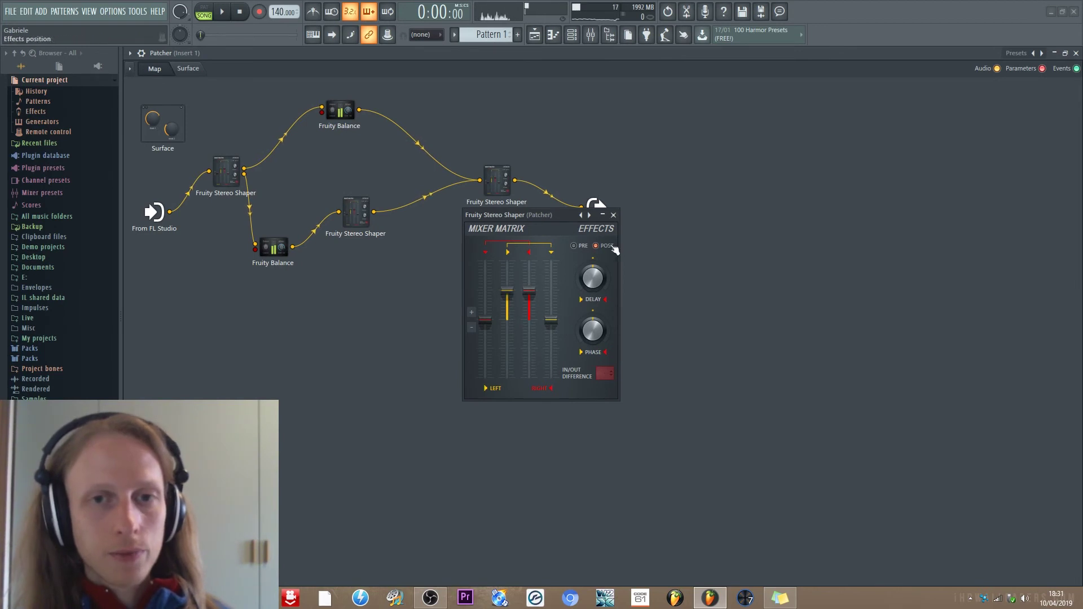
left_click(613, 215)
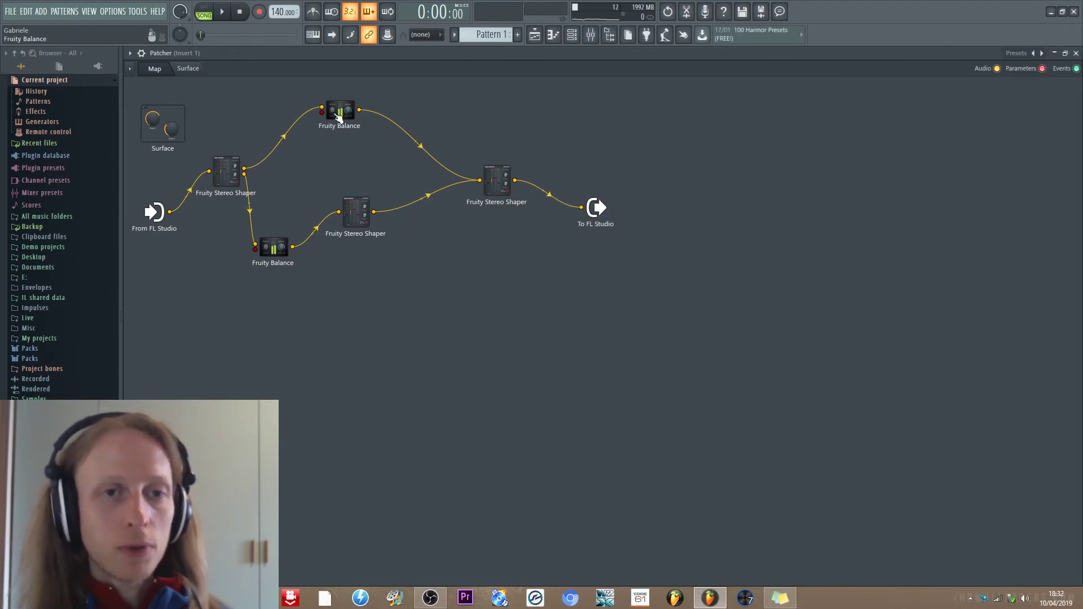
Step: Turn the upper Fruity Balance to 64% left, check a Fruity Stereo Shaper's mixer matrix, and bring the balance back toward center
left_click(340, 110)
left_click_drag(592, 161, 583, 160)
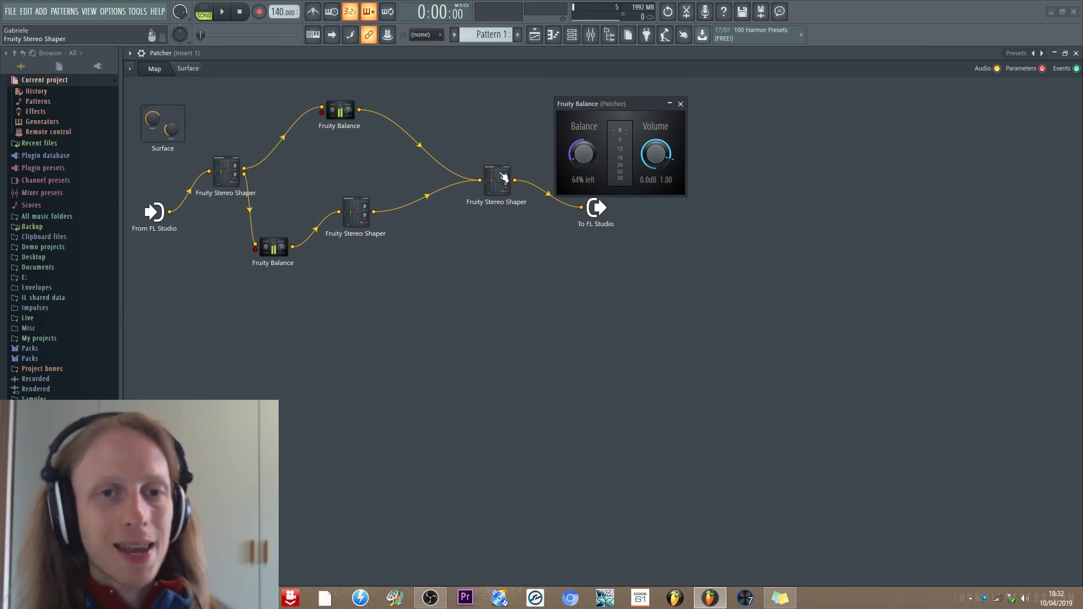
left_click(498, 188)
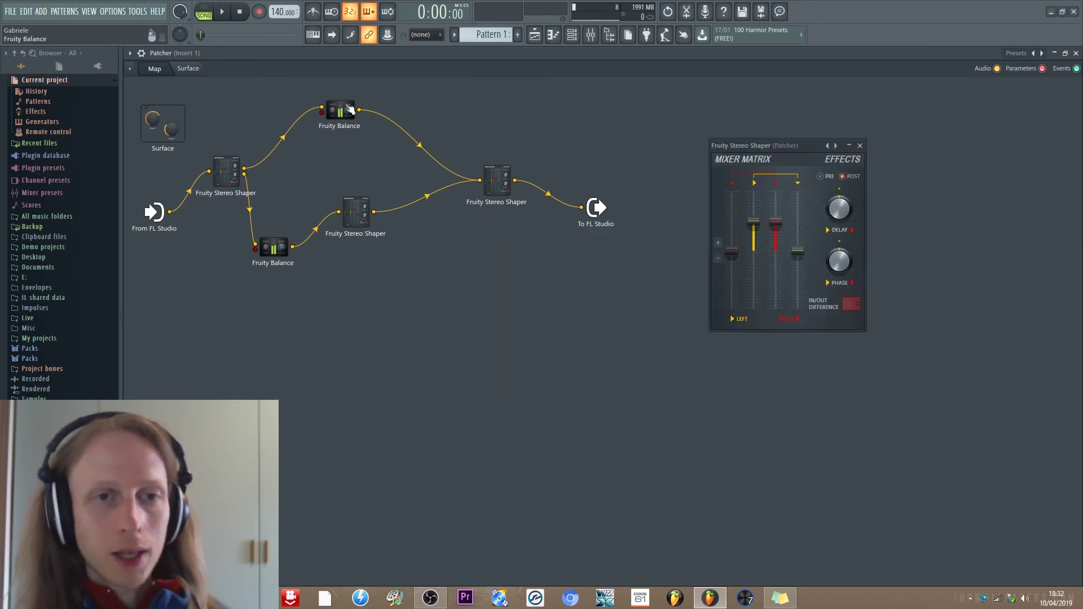
left_click(340, 111)
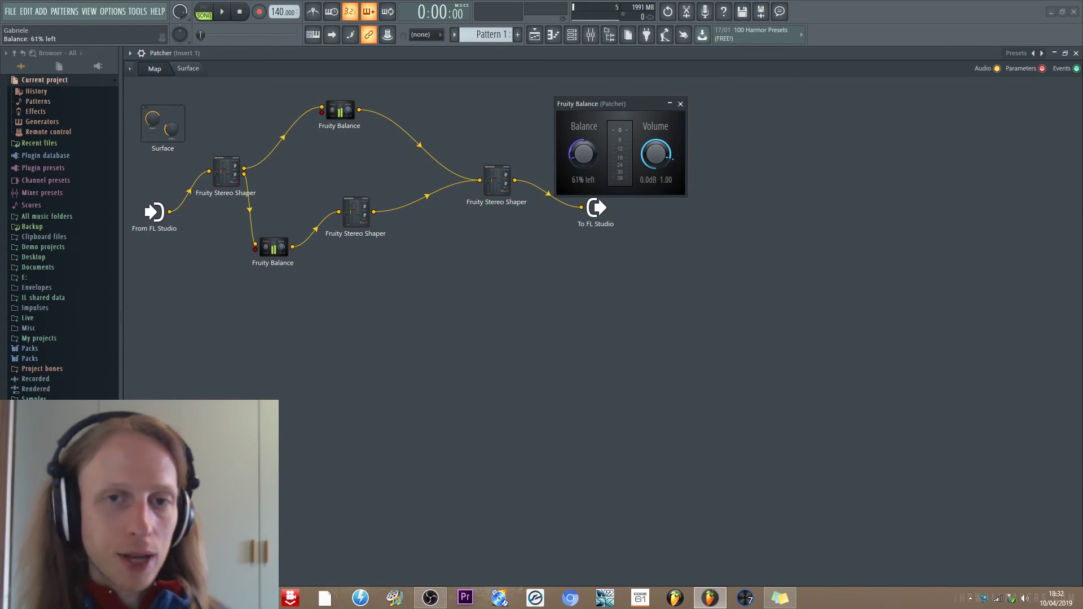
left_click_drag(586, 169, 587, 154)
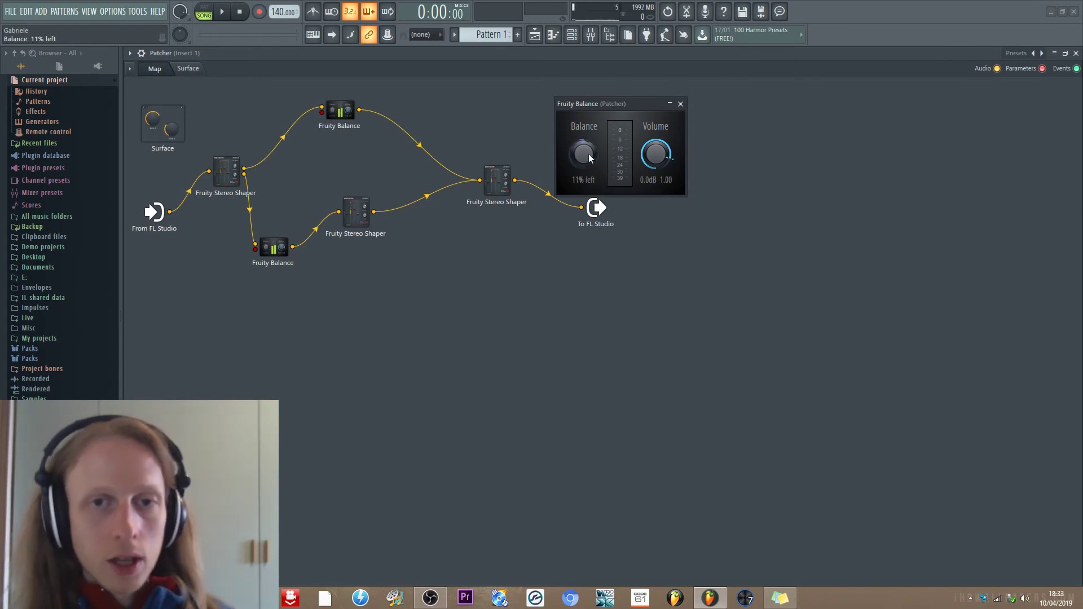
Step: Create an automation clip for the upper Fruity Balance's balance and shape it as a ramp rising from 100% left to around bar 9
right_click(587, 156)
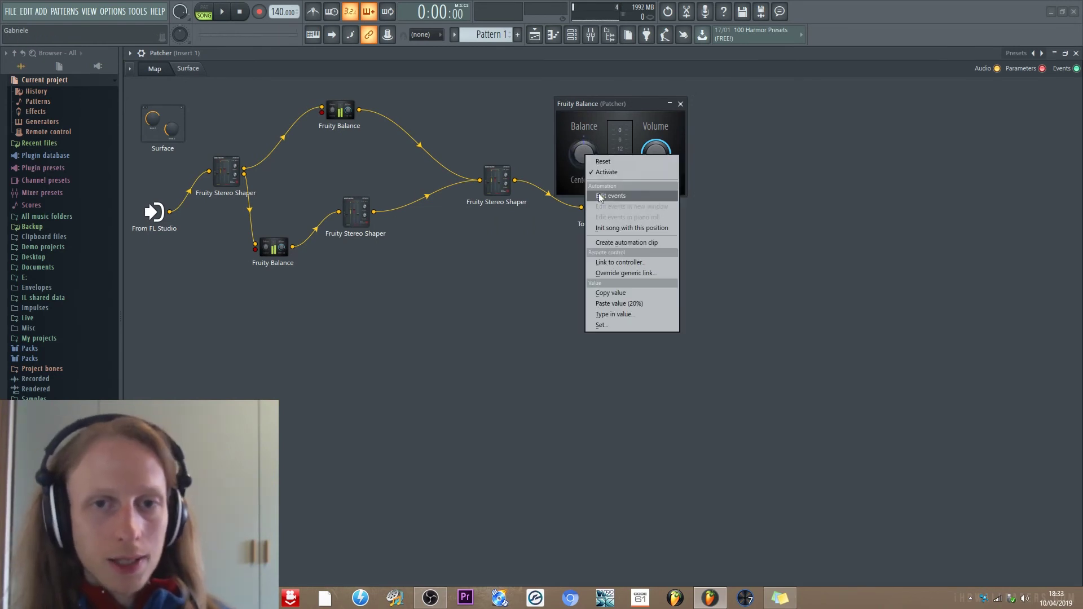
left_click(630, 243)
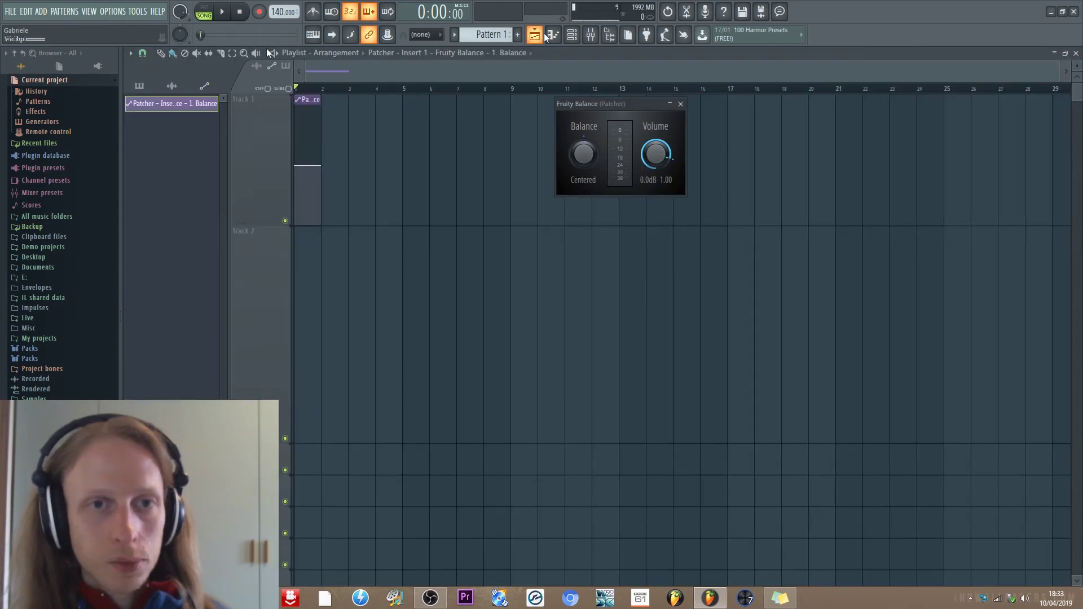
left_click_drag(295, 165, 304, 217)
left_click_drag(322, 167, 508, 104)
Step: Create an automation clip for the left channel volume of Patcher's lower-branch Fruity Stereo Shaper and slope it down to silence by bar 9
left_click(592, 36)
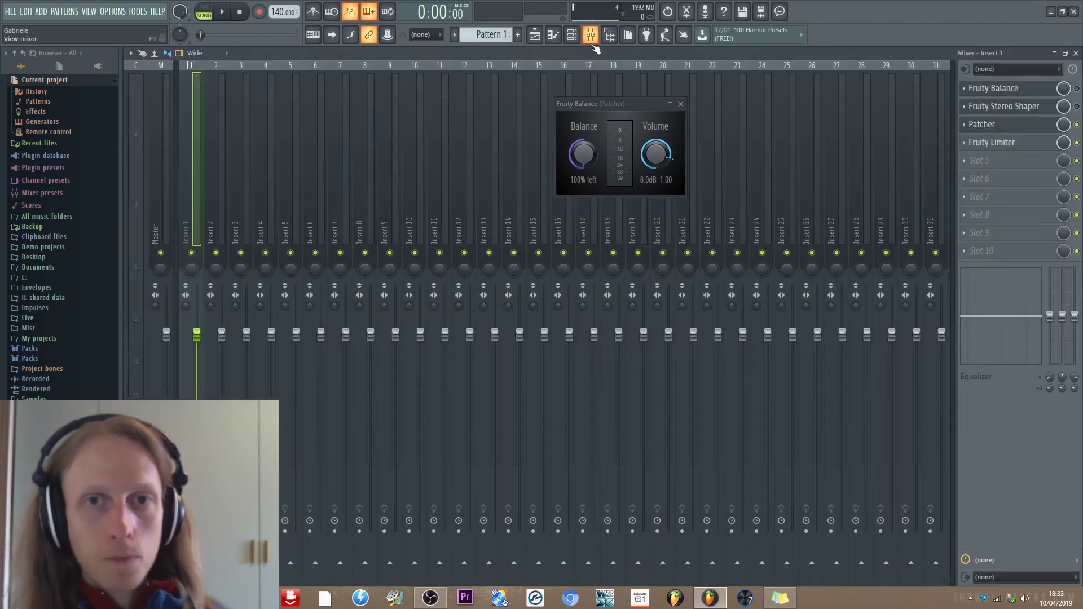
left_click(1003, 128)
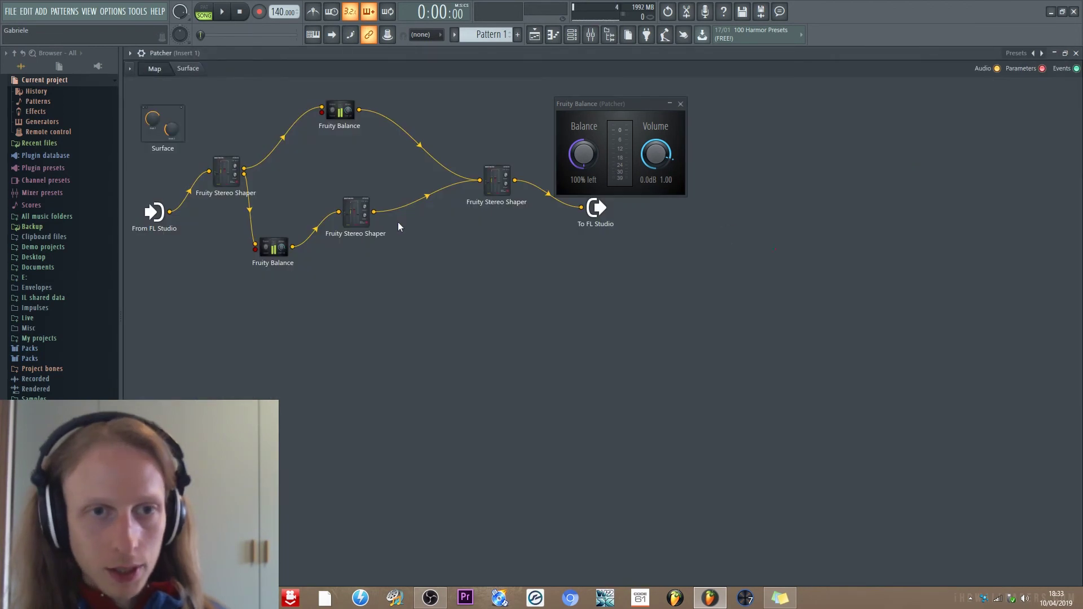
left_click(355, 214)
left_click(534, 35)
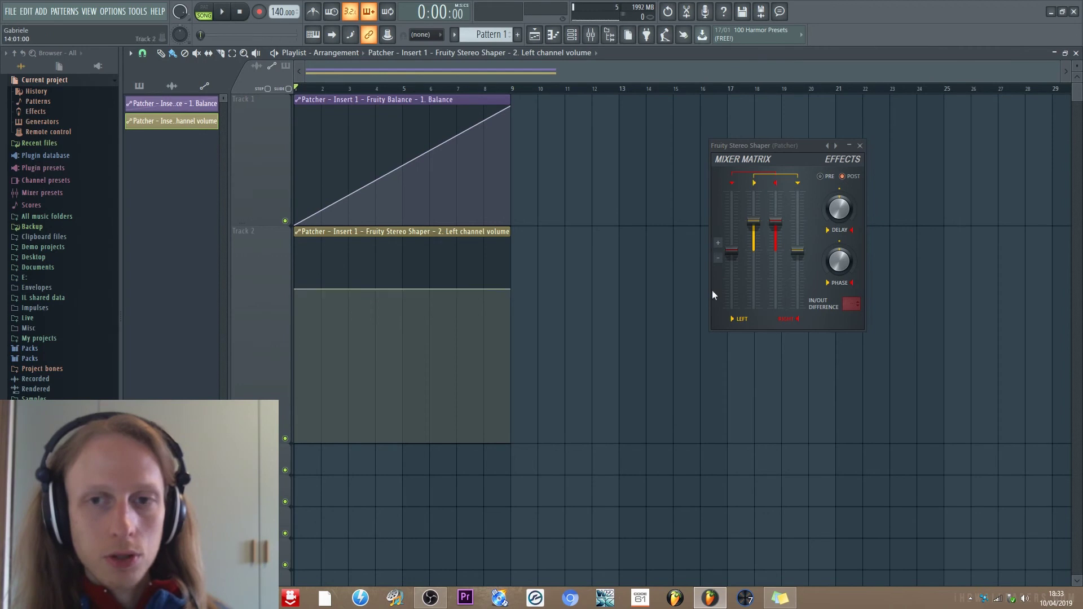
left_click_drag(511, 290, 516, 308)
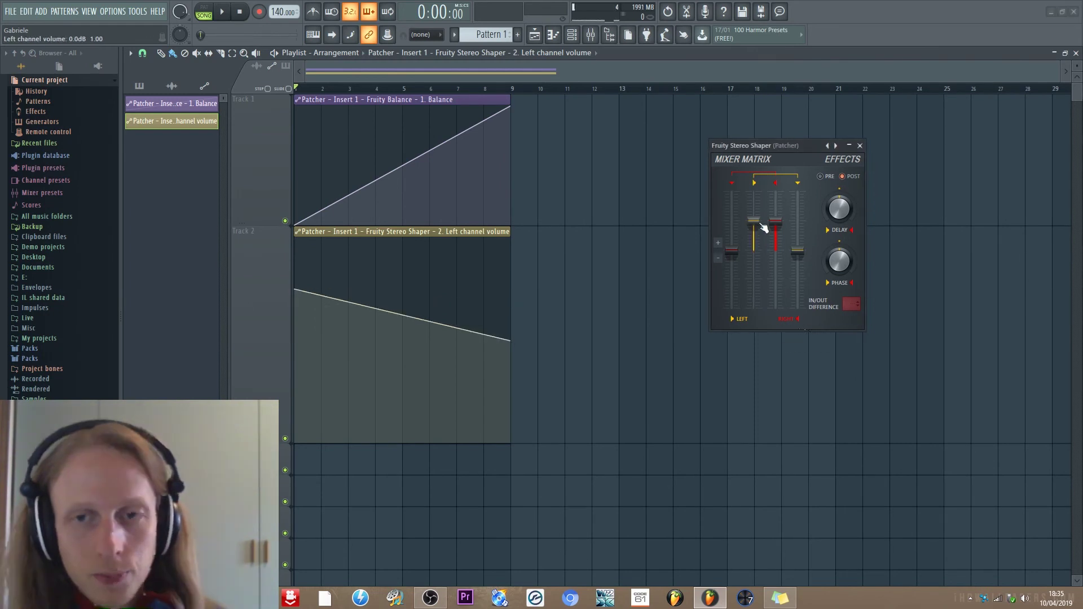
Step: Create an automation clip for the shaper's right channel volume and copy the left channel clip's end value to its start point
right_click(808, 317)
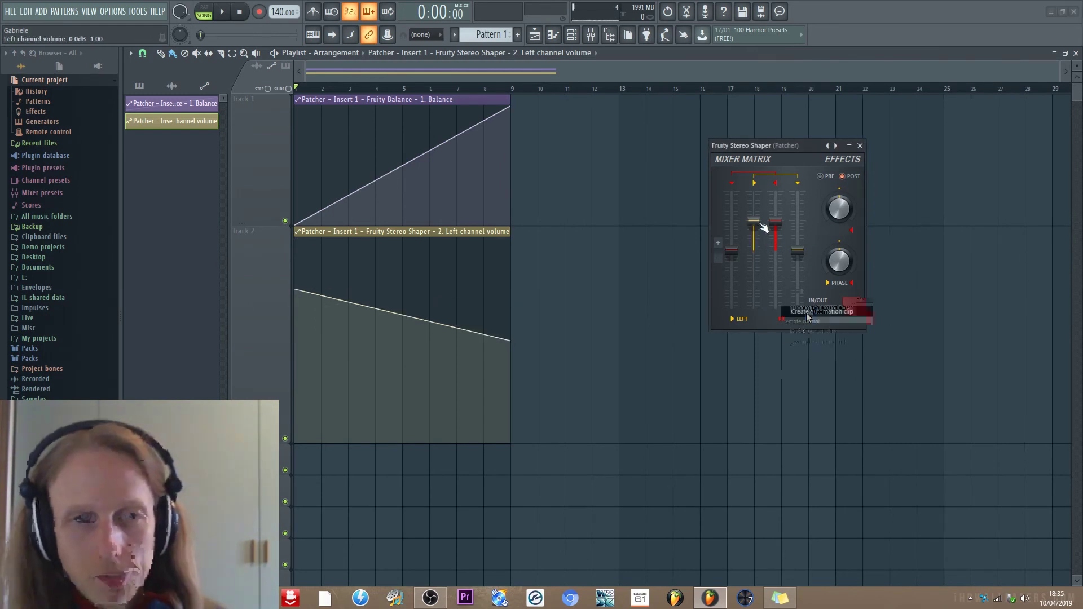
left_click(818, 312)
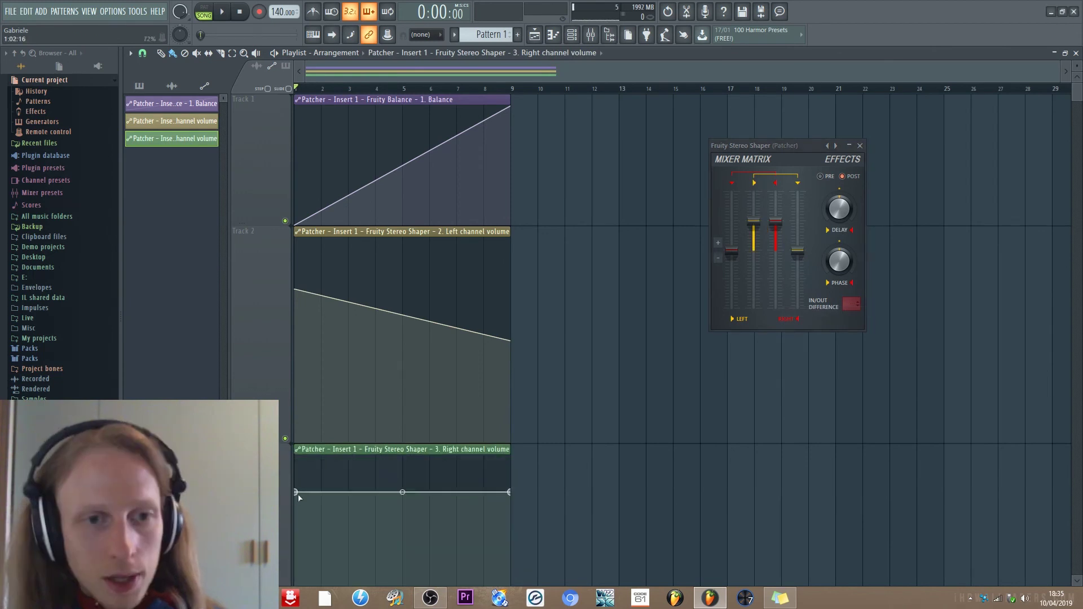
scroll(316, 468, "down", 3)
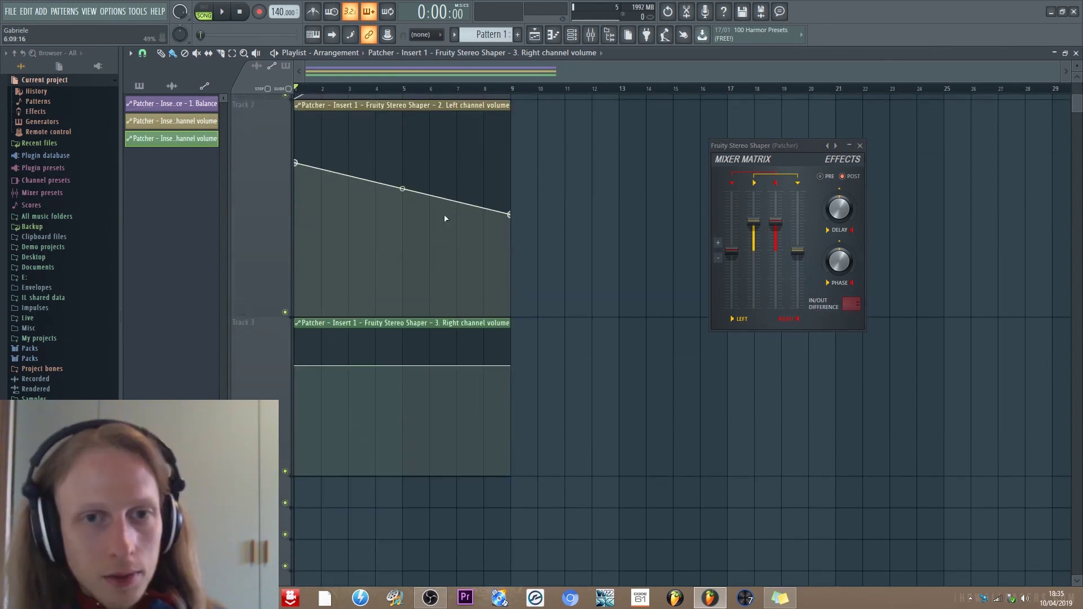
right_click(508, 215)
left_click(540, 395)
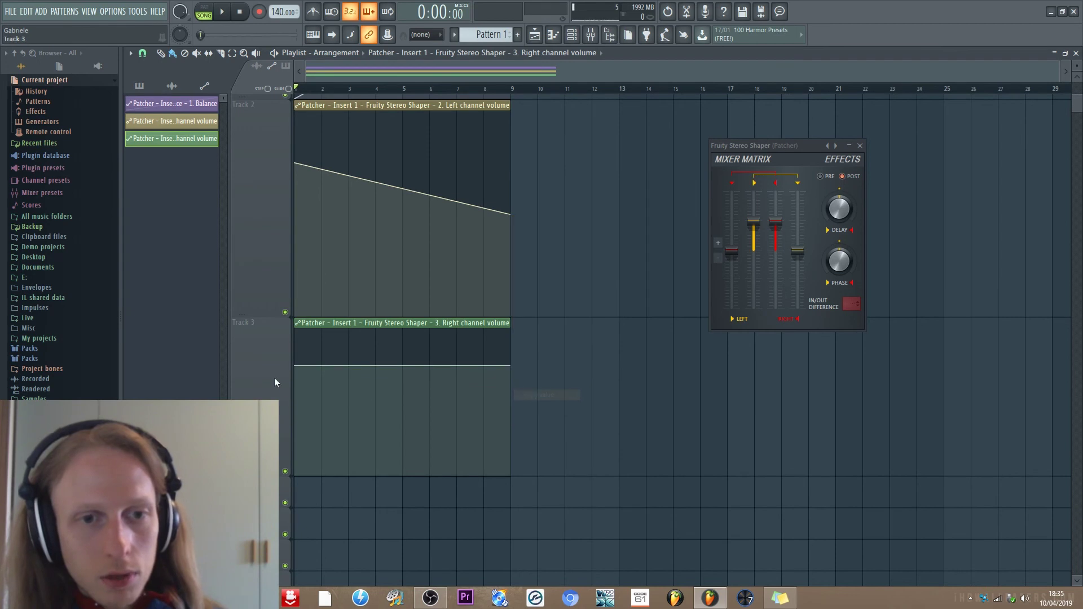
right_click(295, 365)
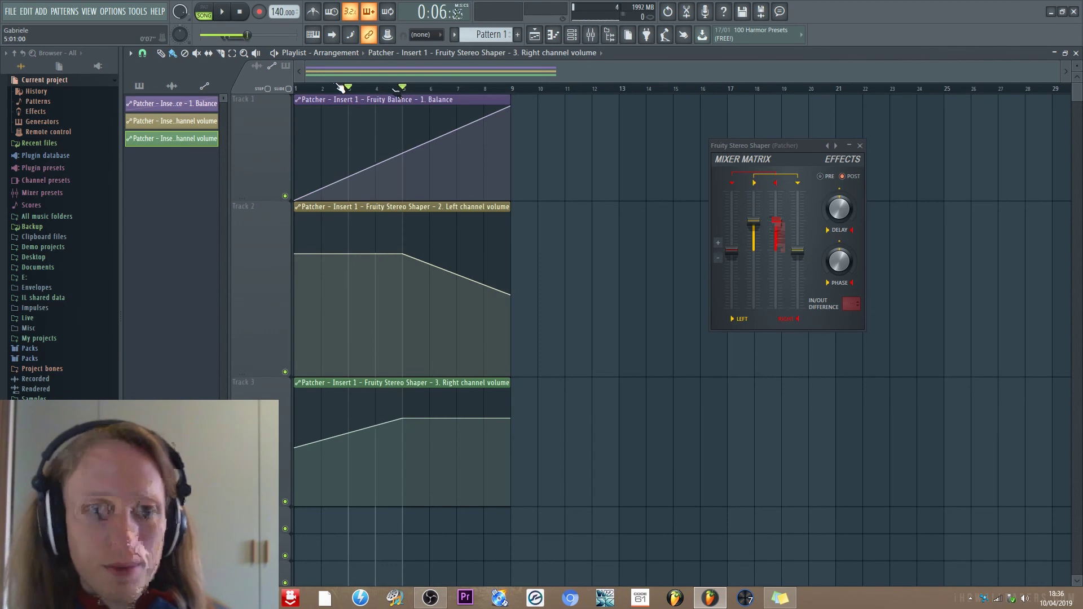
Step: Scrub the playhead between bars 1 and 6 to check how the automation moves the Fruity Stereo Shaper's left and right channel faders
left_click_drag(402, 89, 309, 92)
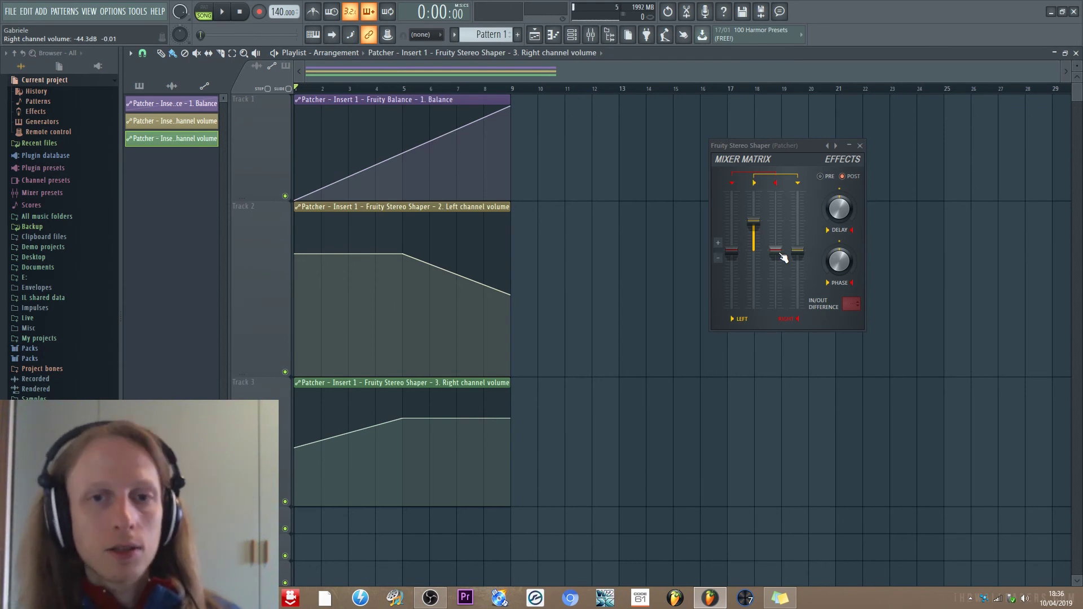
key("space")
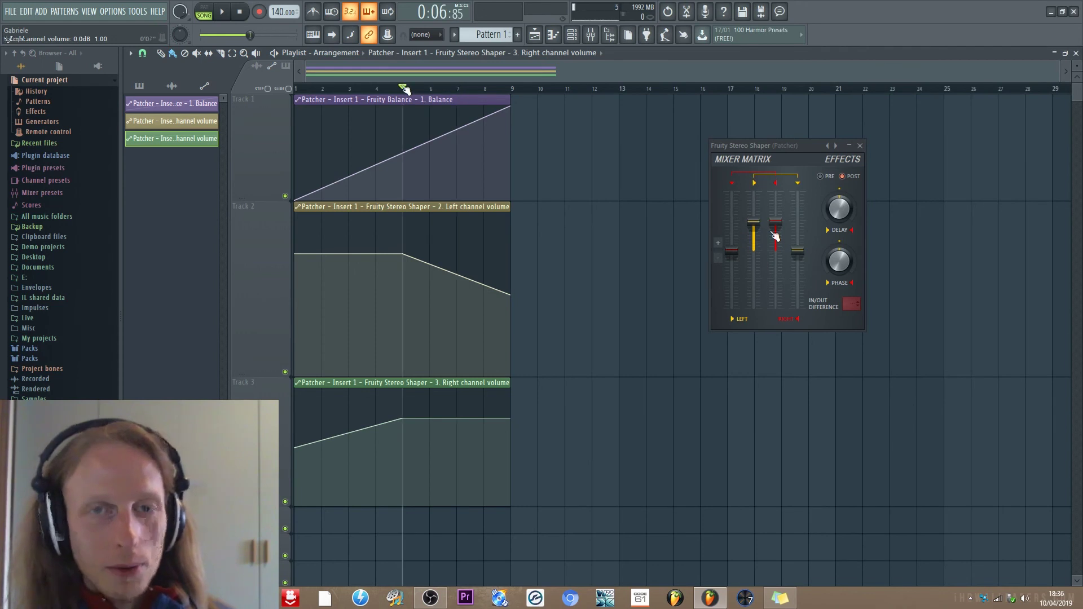
left_click_drag(421, 92, 445, 93)
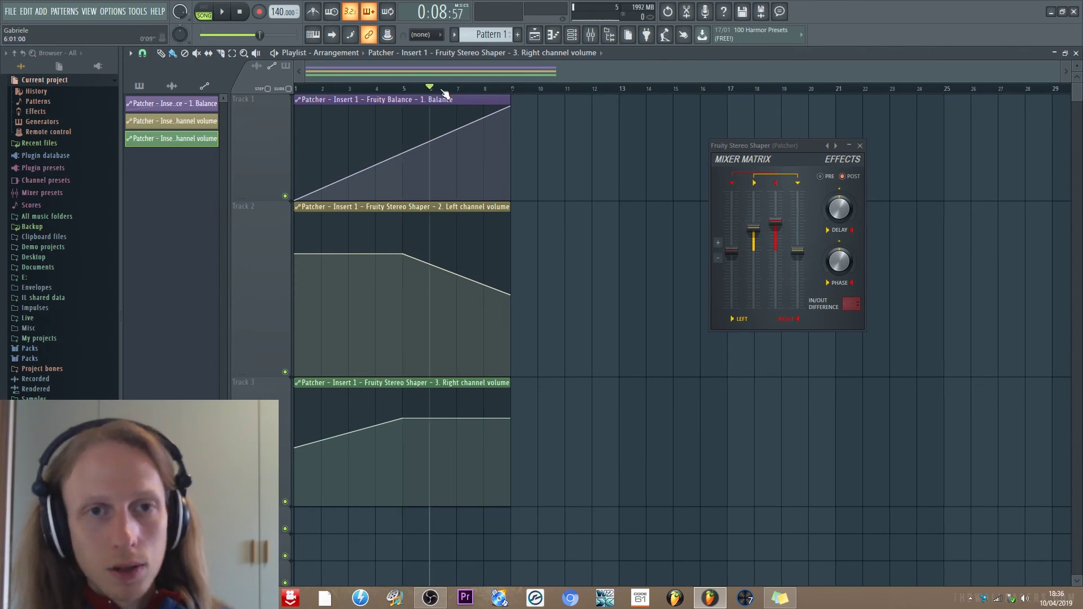
Step: Place another right channel volume clip on Track 1 at bar 13, move the playhead to bar 9 and close the Fruity Stereo Shaper
key("ctrl+v")
left_click(534, 91)
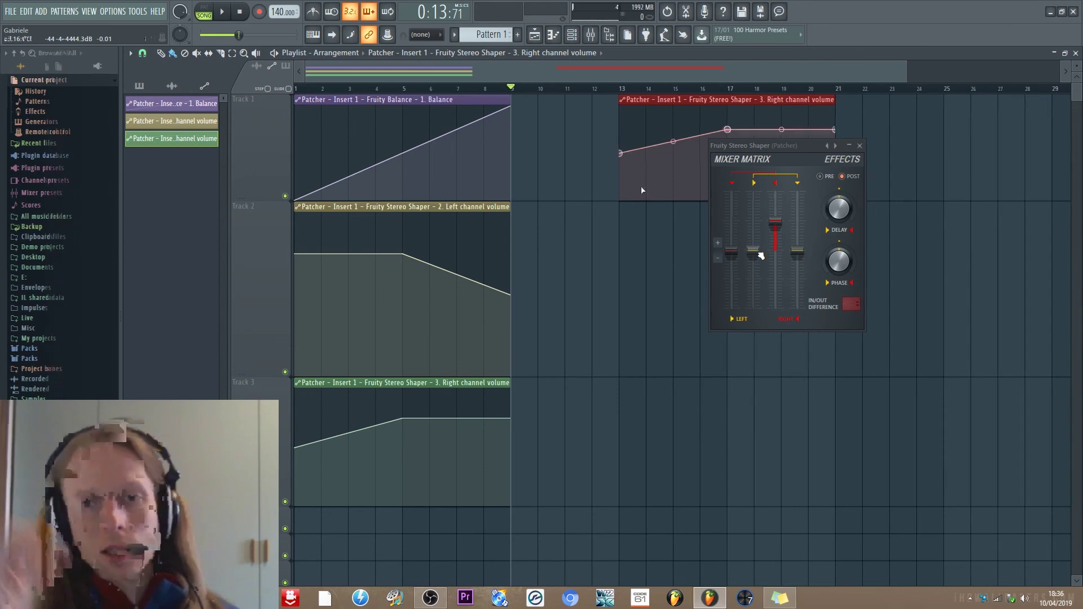
key("Escape")
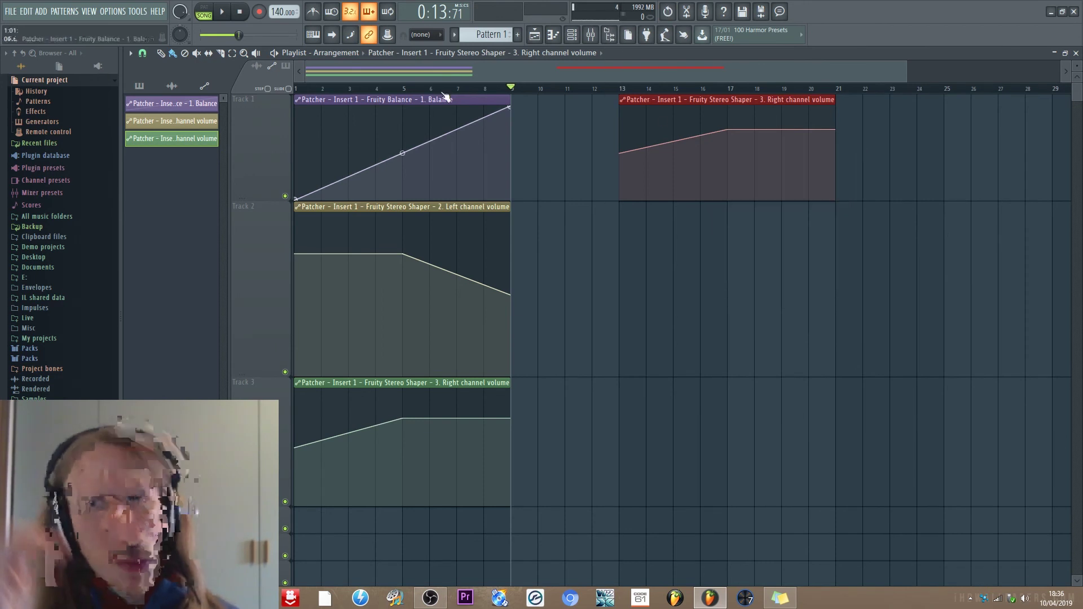
Step: Reset the playhead to the start and select the Kontakt 5 channel in the channel rack for live playing
left_click(240, 11)
left_click(609, 37)
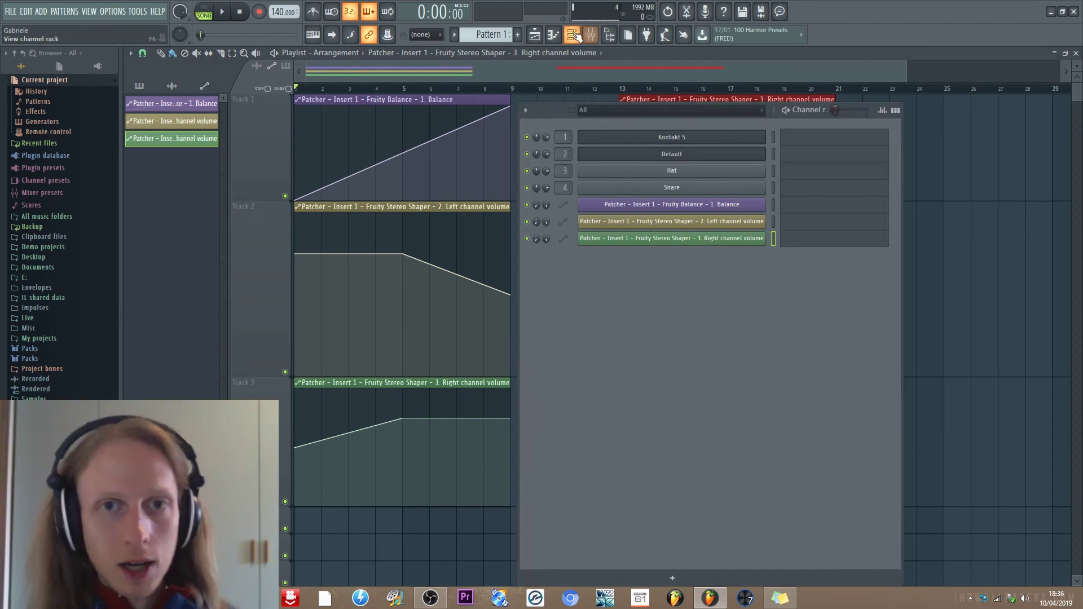
left_click(774, 137)
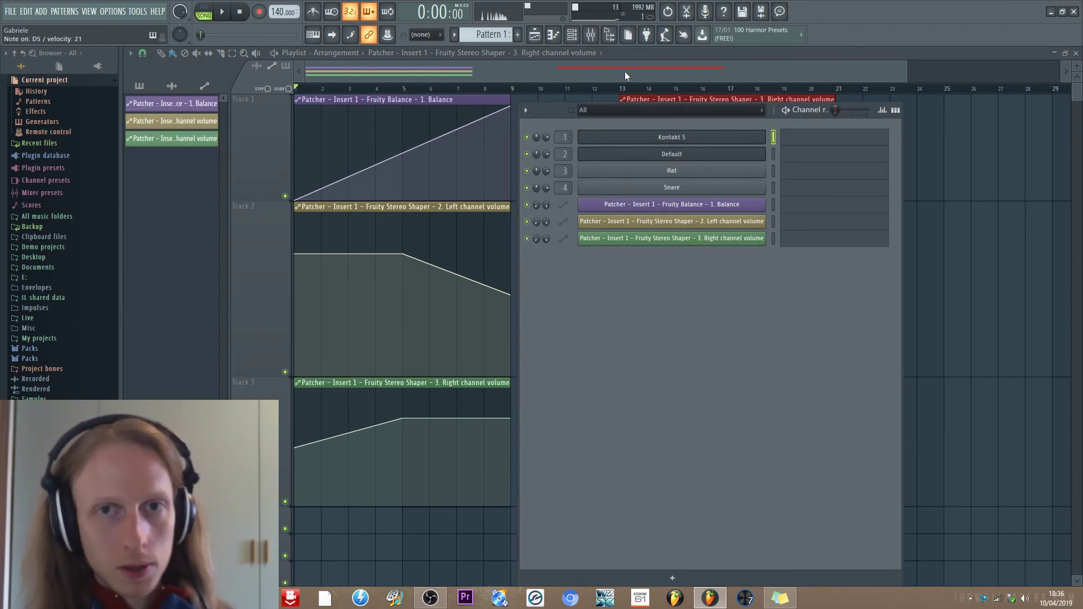
key("F6")
Step: Audition the panning at several playhead positions between bars 2 and 8, then play briefly from bar 8 and stop
left_click(405, 90)
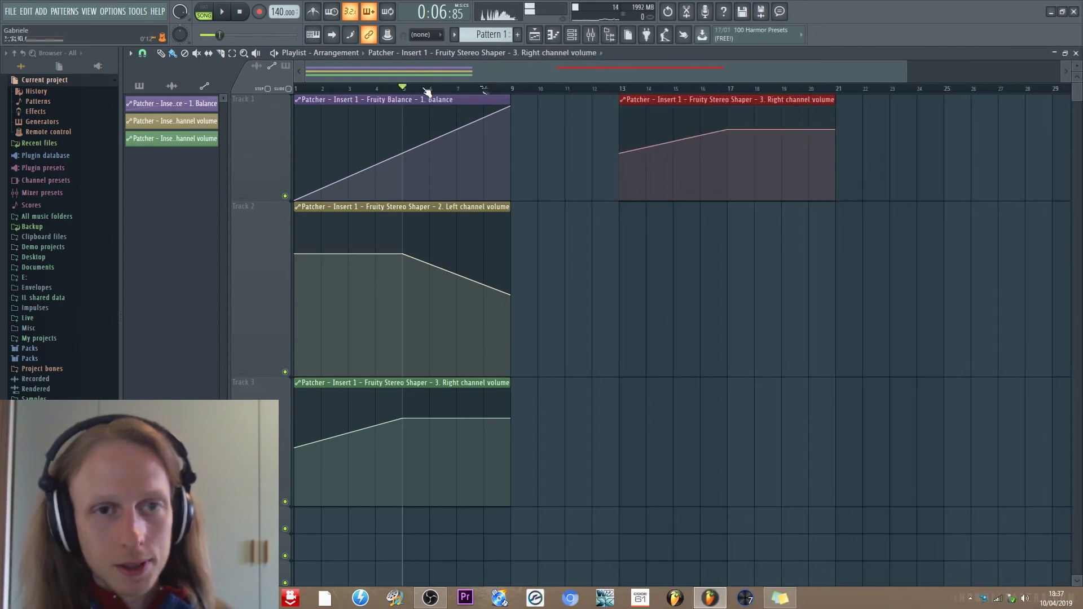
left_click_drag(485, 91, 431, 91)
mouse_move(332, 90)
left_mouse_down()
mouse_move(307, 90)
mouse_move(483, 91)
left_mouse_up()
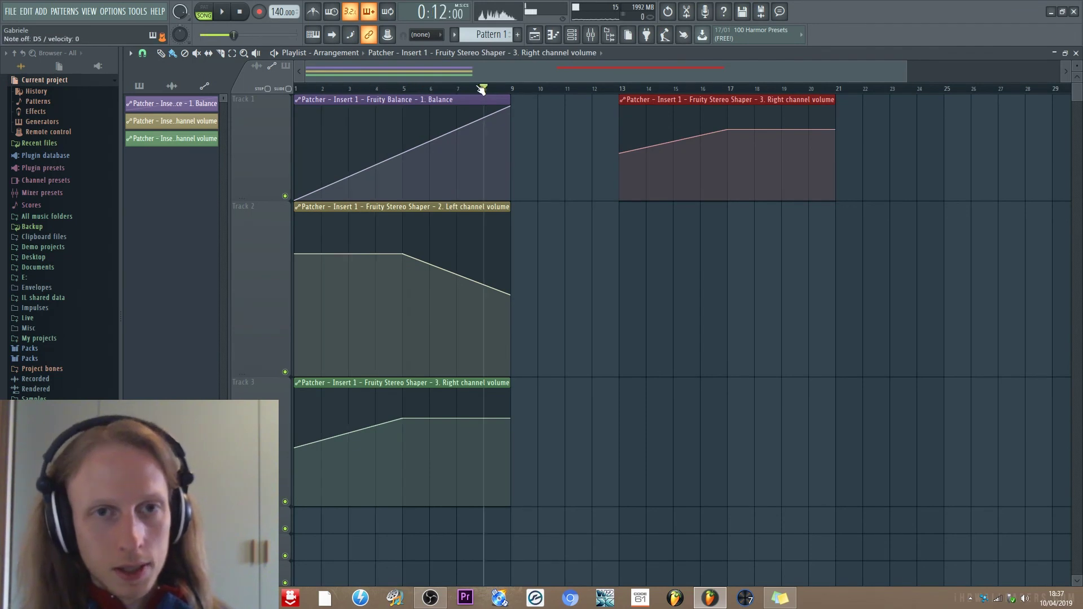
left_click(224, 14)
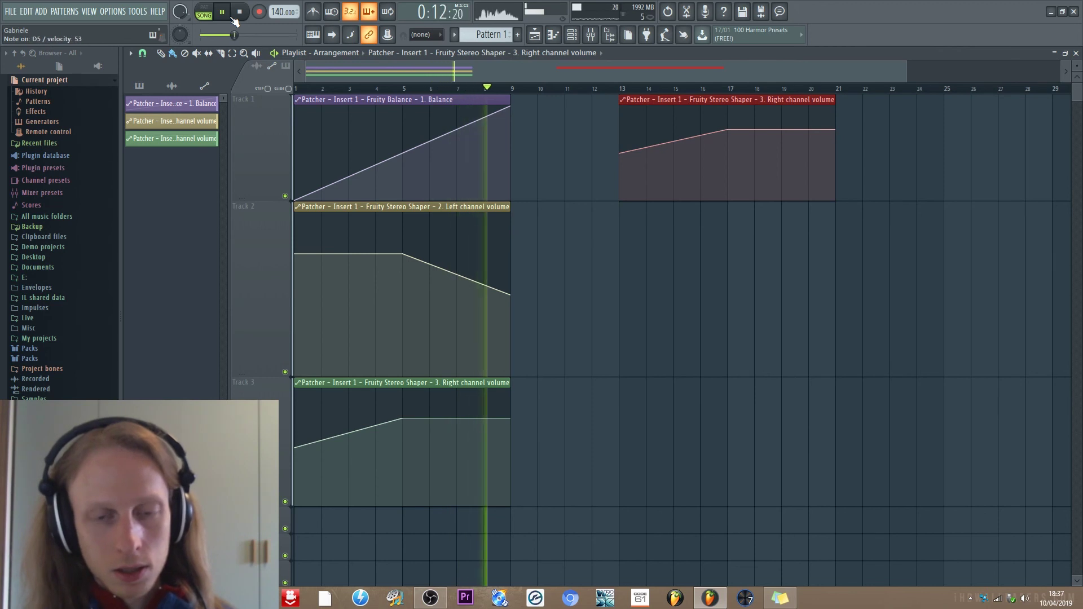
left_click(239, 11)
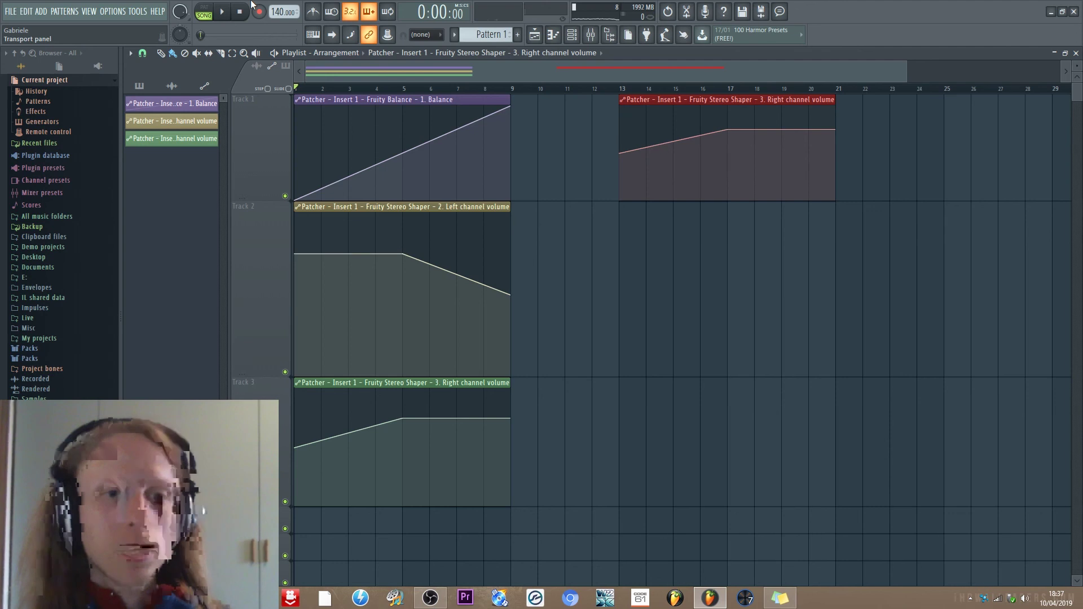
Step: Set the balance automation clip's start point to 15%, checking the matching position on the upper Fruity Balance in Patcher
left_click_drag(294, 198, 290, 172)
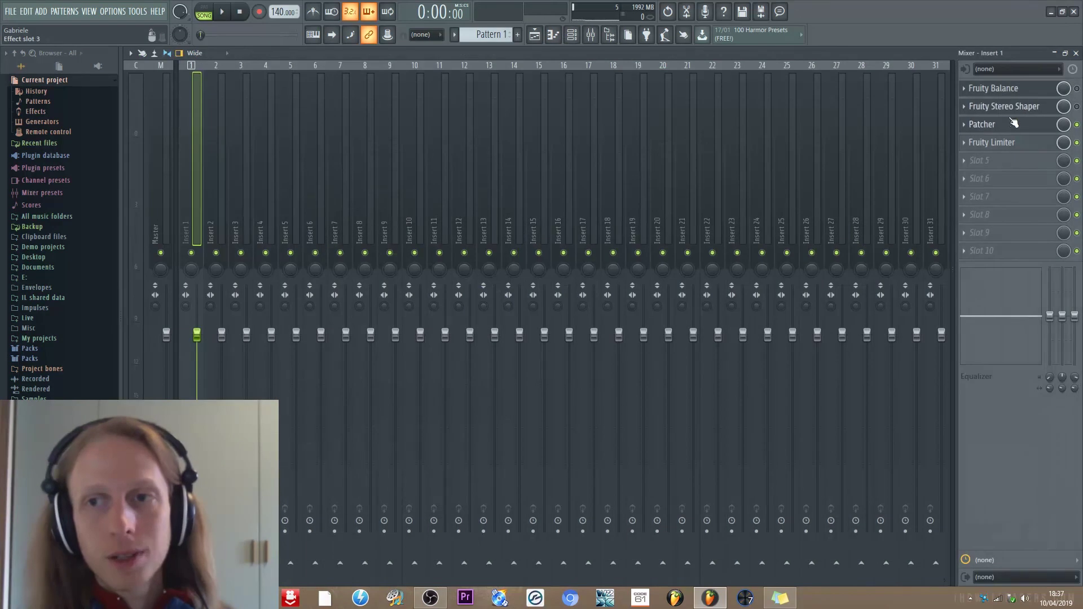
left_click(1011, 124)
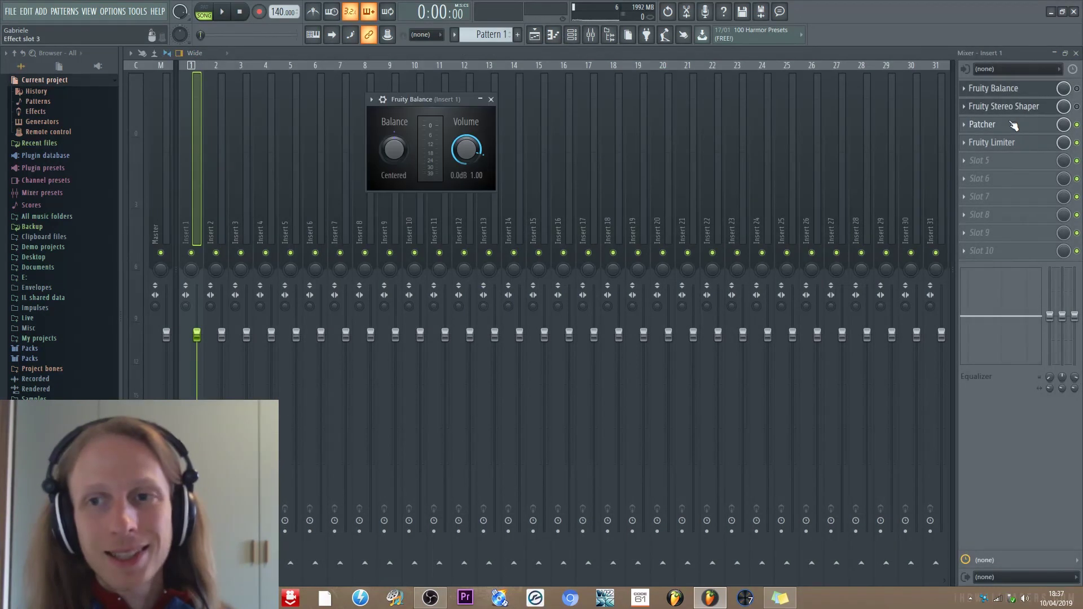
left_click(1014, 125)
left_click_drag(583, 153, 583, 161)
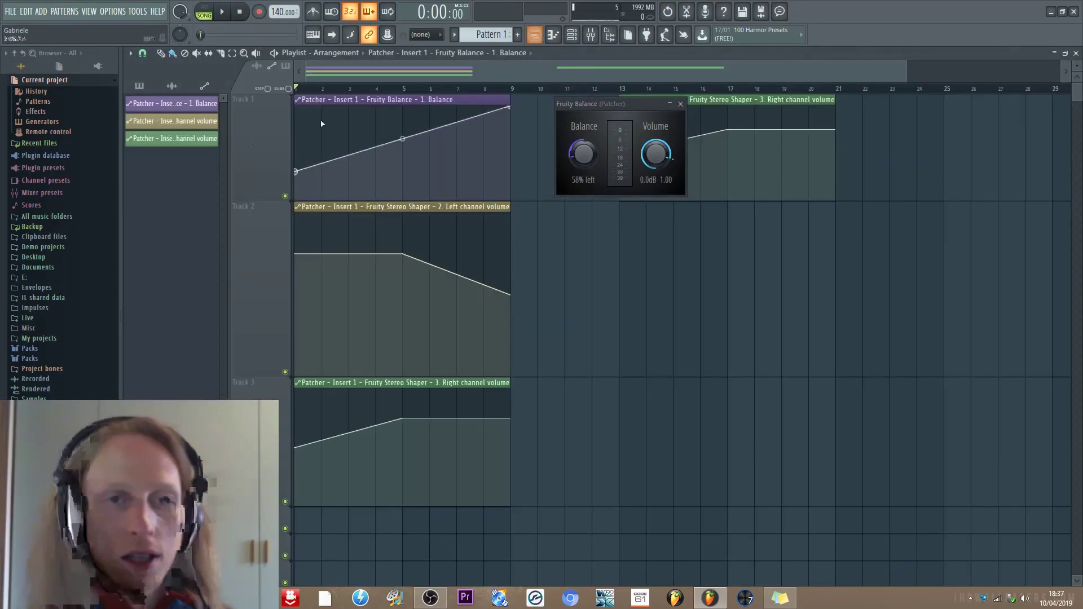
right_click(296, 172)
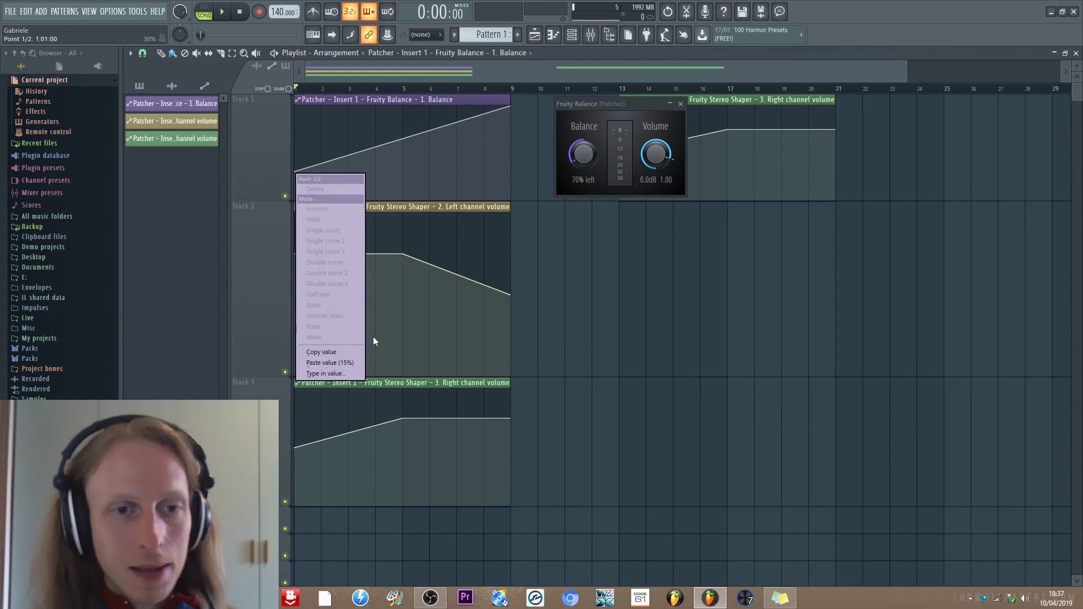
left_click(332, 363)
Step: Set the right channel volume clip's start point to 65%, and play the song to audition the narrower panning before stopping it
right_click(296, 481)
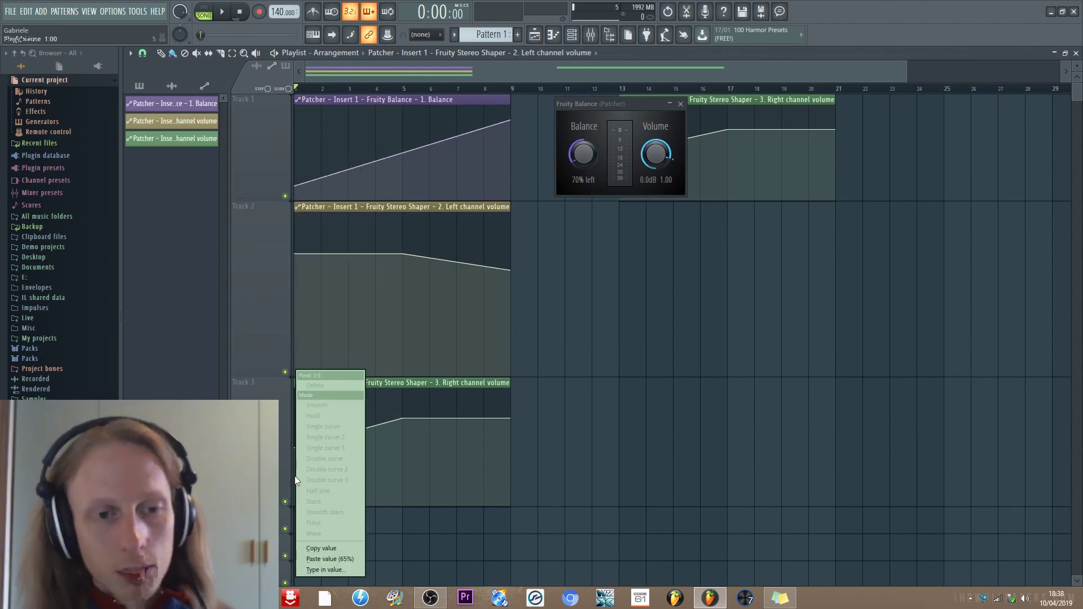
left_click(231, 11)
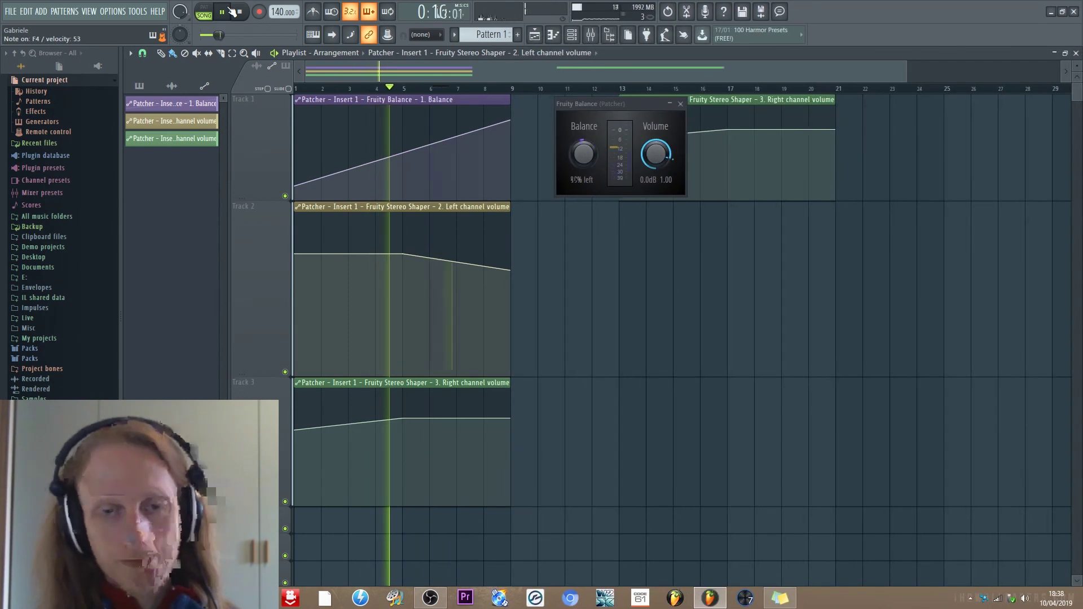
left_click(232, 12)
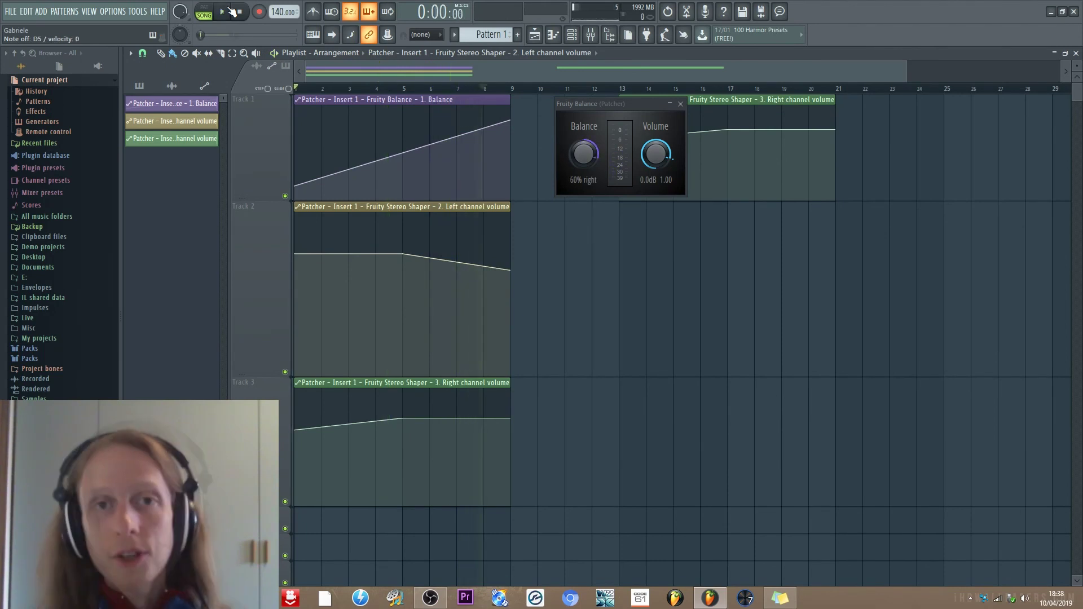